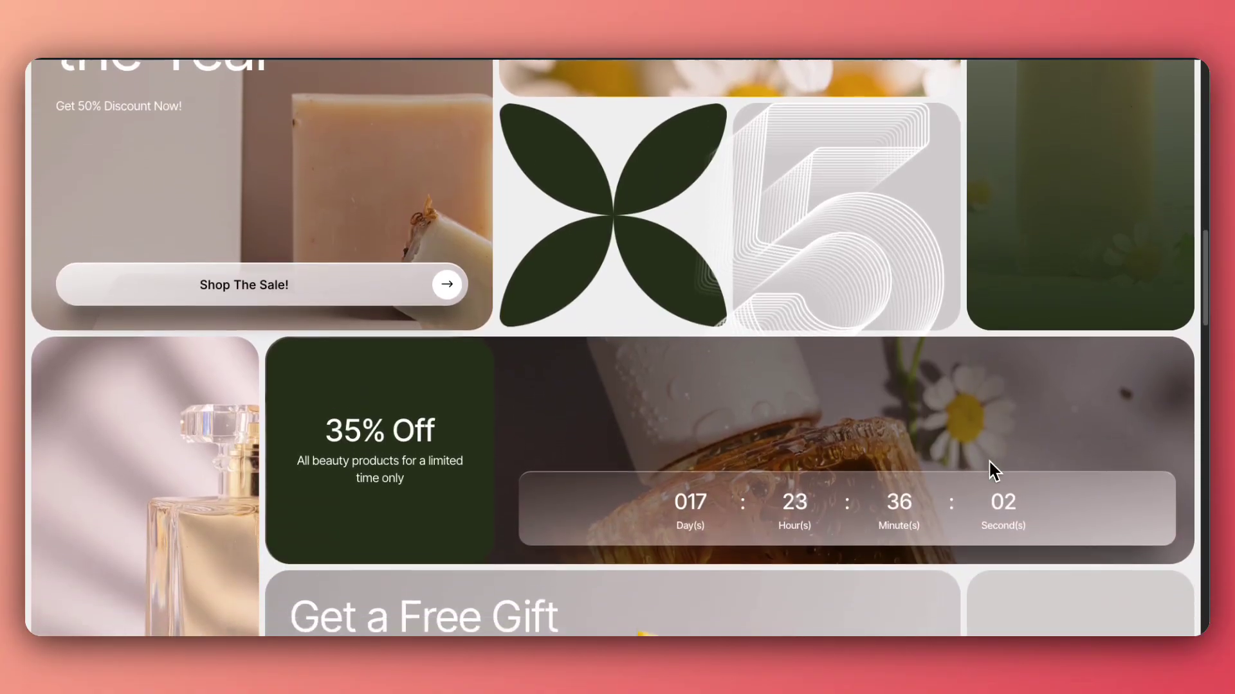
# Jump to the 'Download 8 CSS Grid Sections For Divi 5' section and download divi-5-grid-section-layouts.zip
pyautogui.scroll(-8, 989, 460)
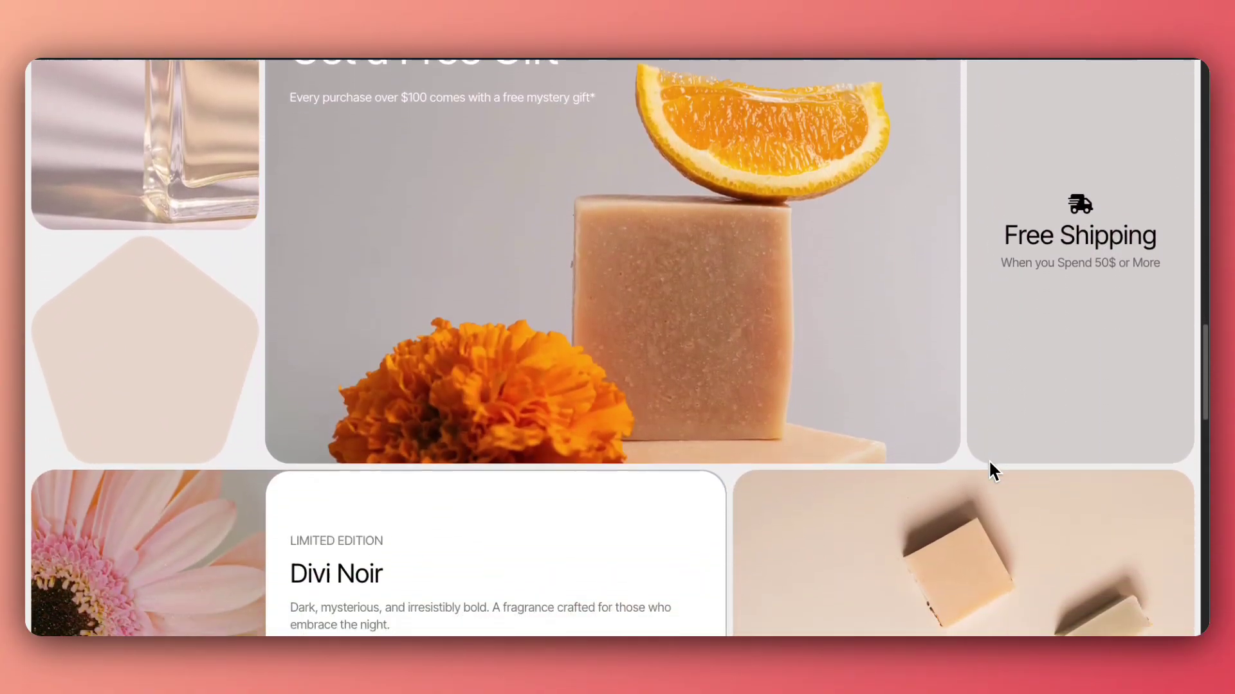
pyautogui.scroll(-10, 989, 462)
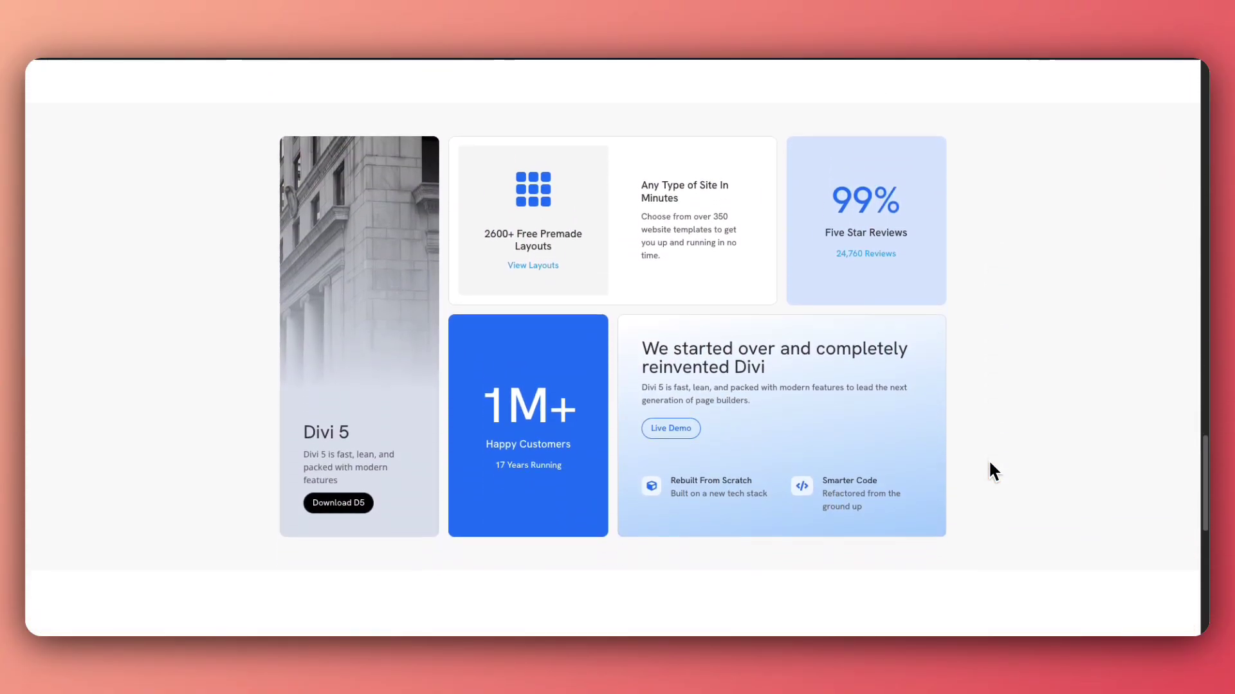
pyautogui.scroll(-9, 989, 462)
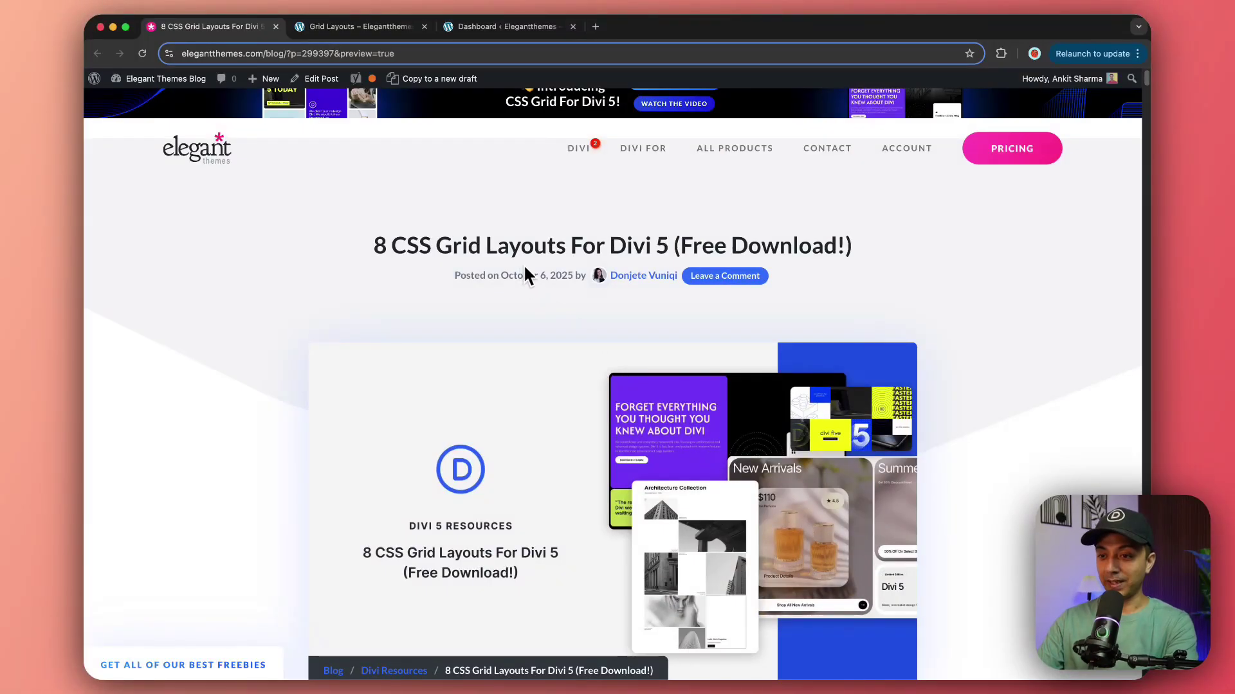
pyautogui.scroll(-10, 523, 265)
pyautogui.scroll(-1, 523, 275)
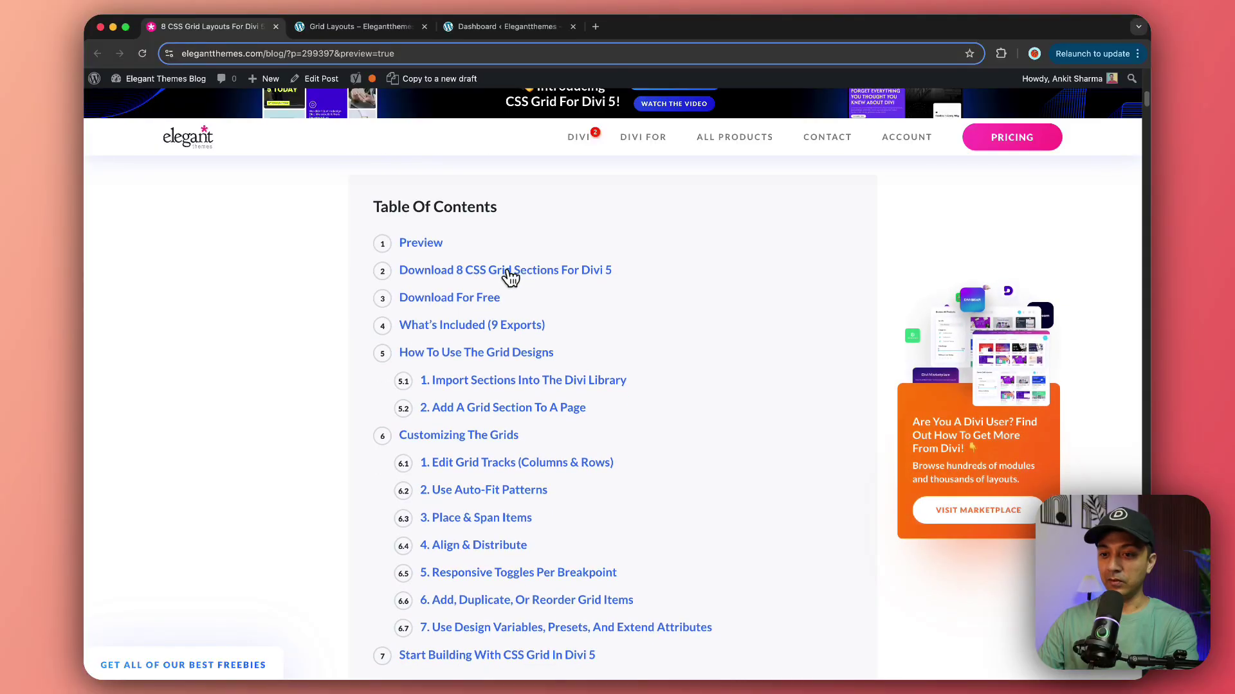
pyautogui.click(435, 272)
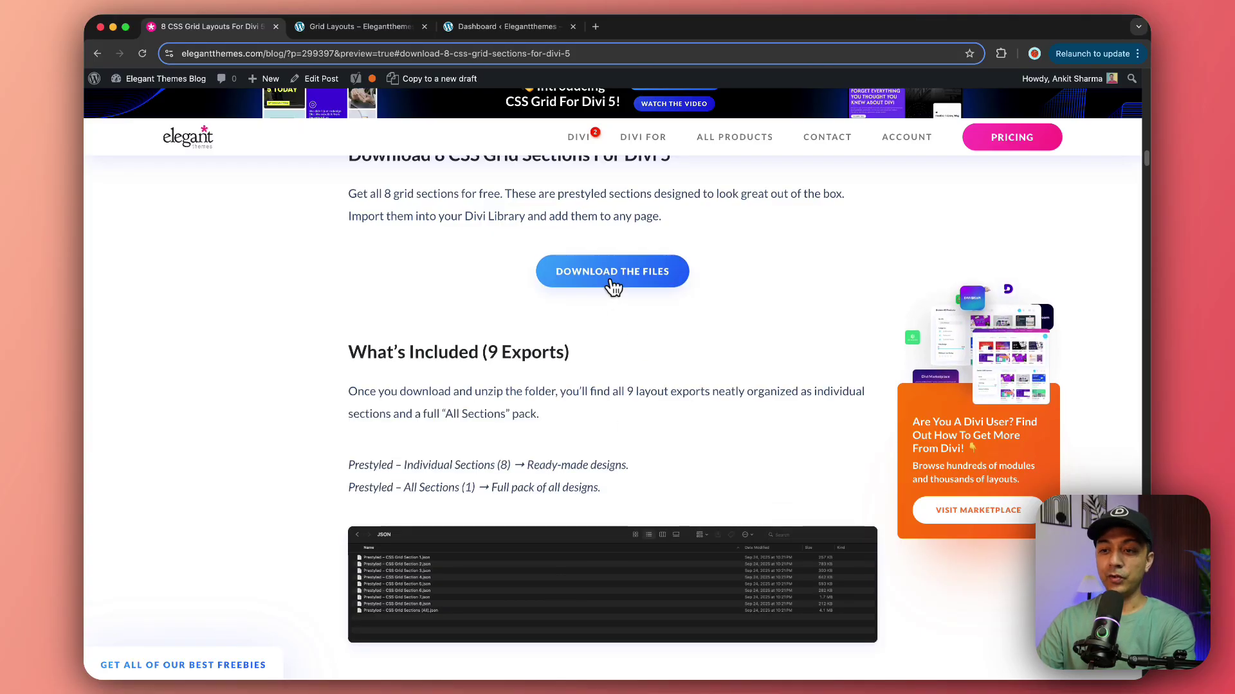
pyautogui.click(611, 276)
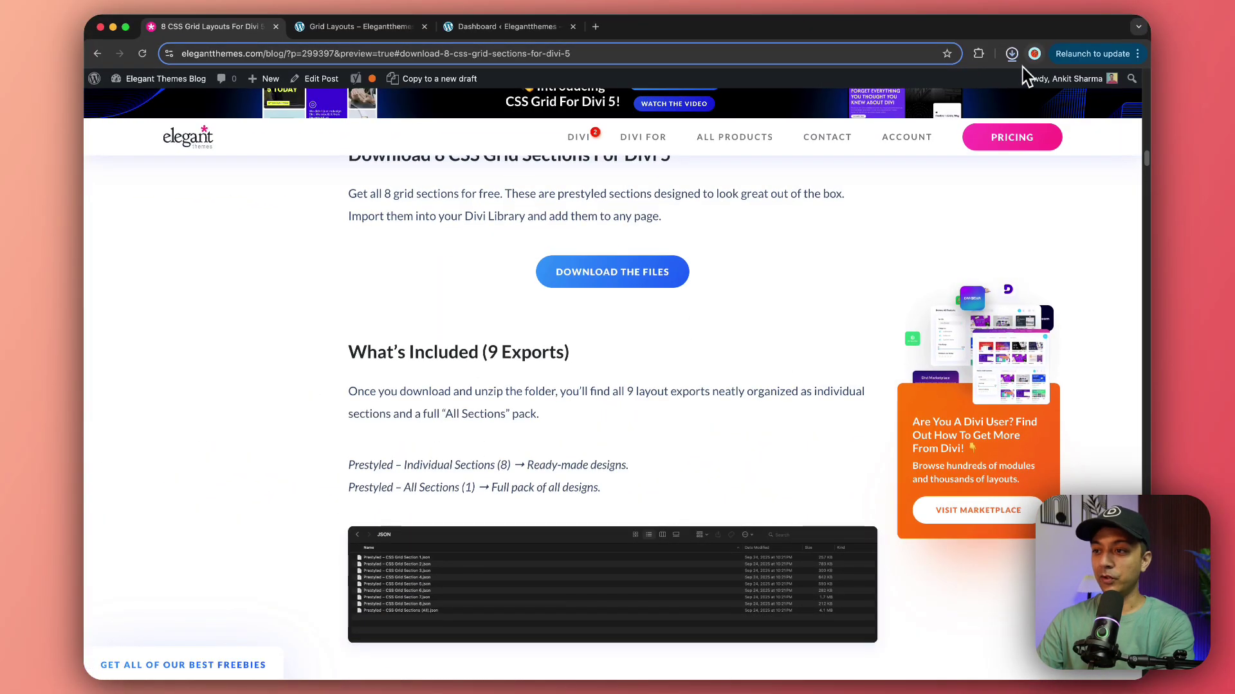
# Confirm in Chrome's downloads list that the grid section zip finished downloading
pyautogui.click(1011, 56)
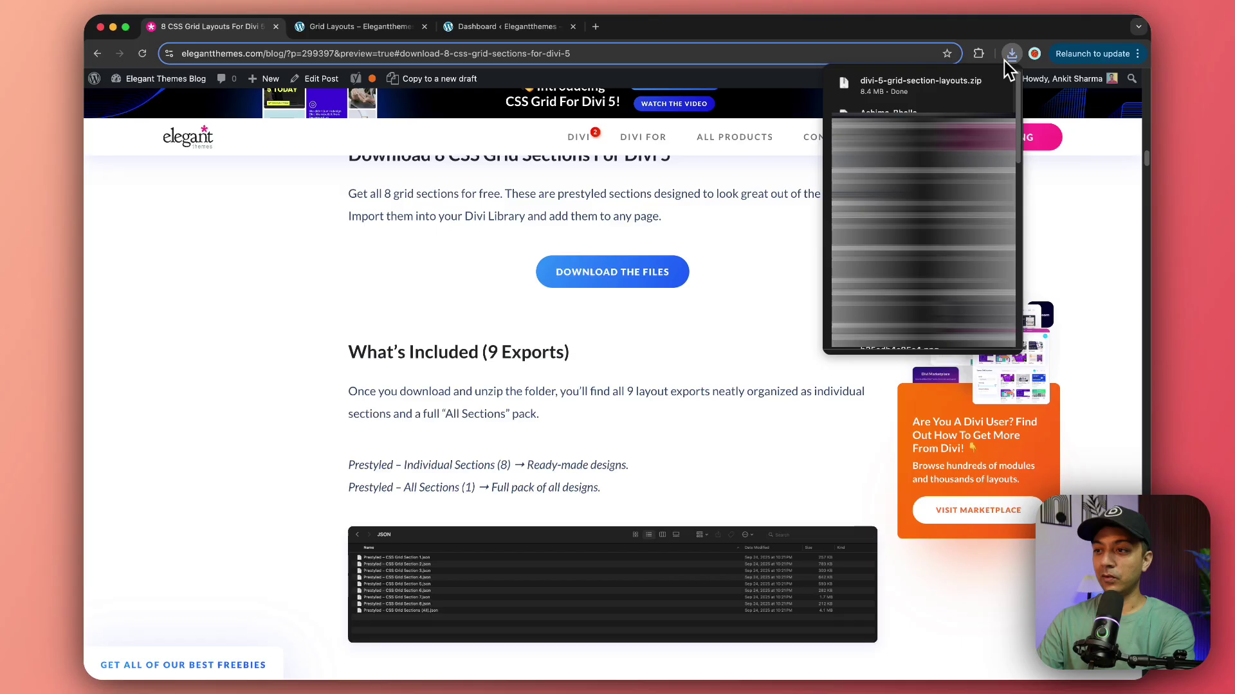
pyautogui.click(790, 322)
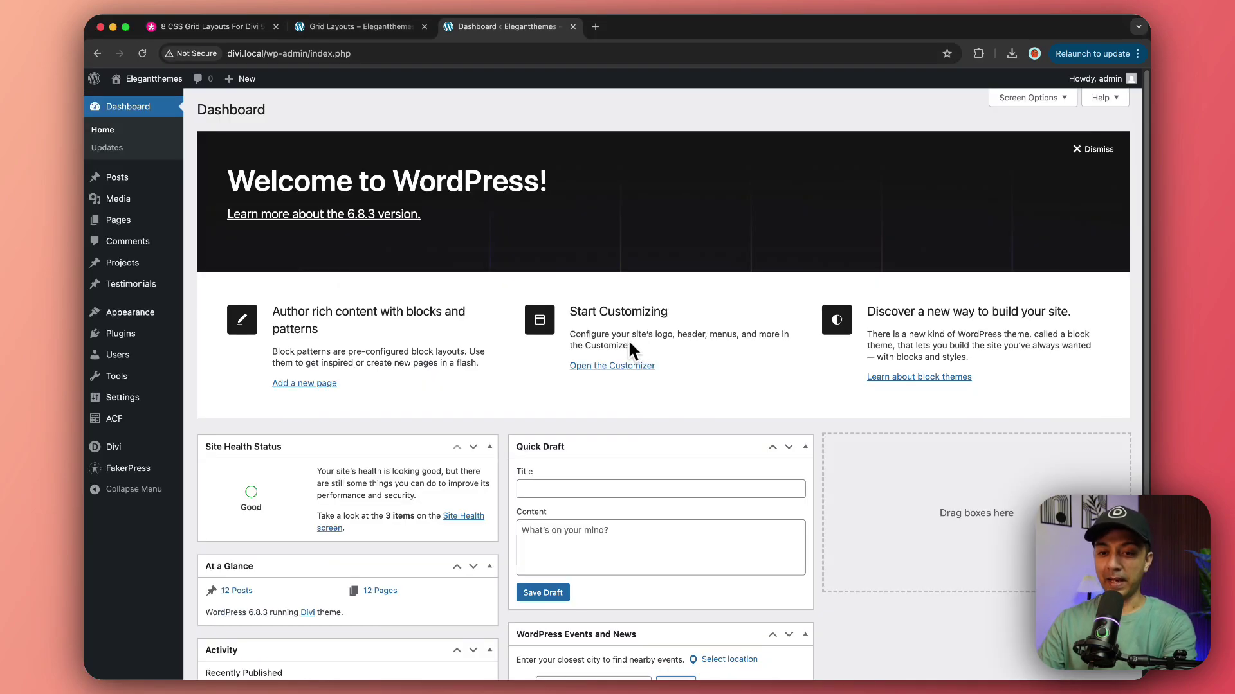
# In Divi Library layouts, bring up the Import tab of the Import & Export Layouts dialog
pyautogui.moveTo(128, 448)
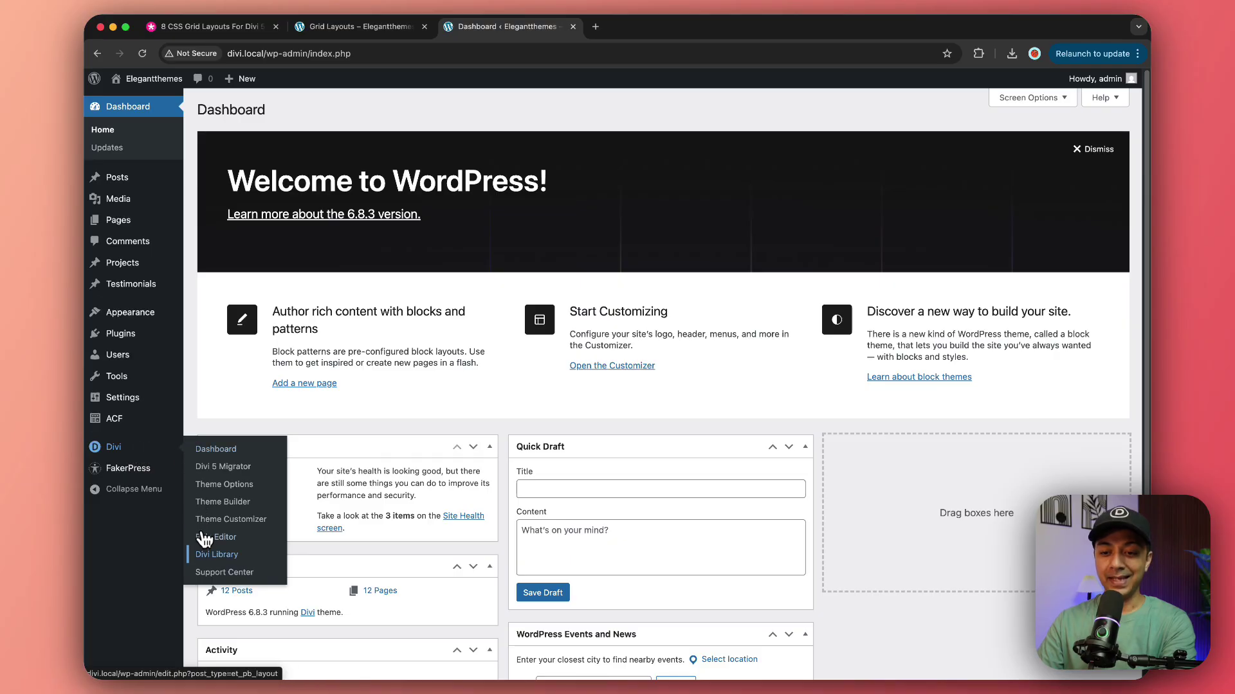
pyautogui.click(205, 555)
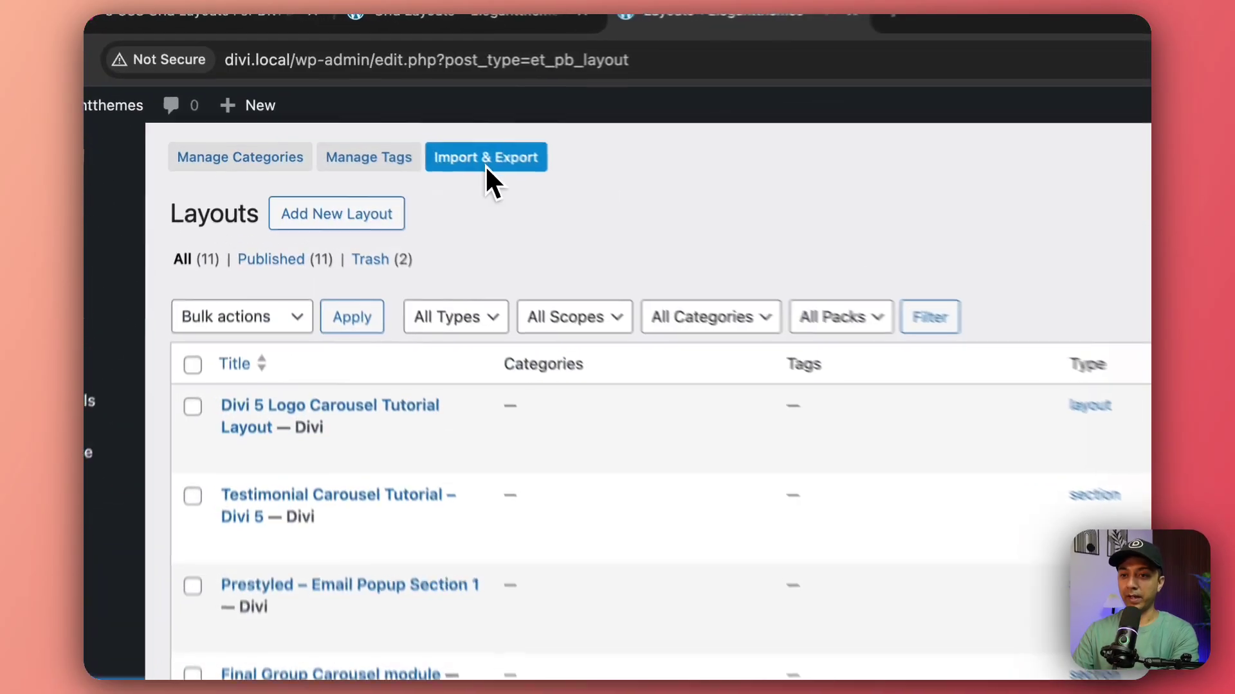
pyautogui.click(371, 109)
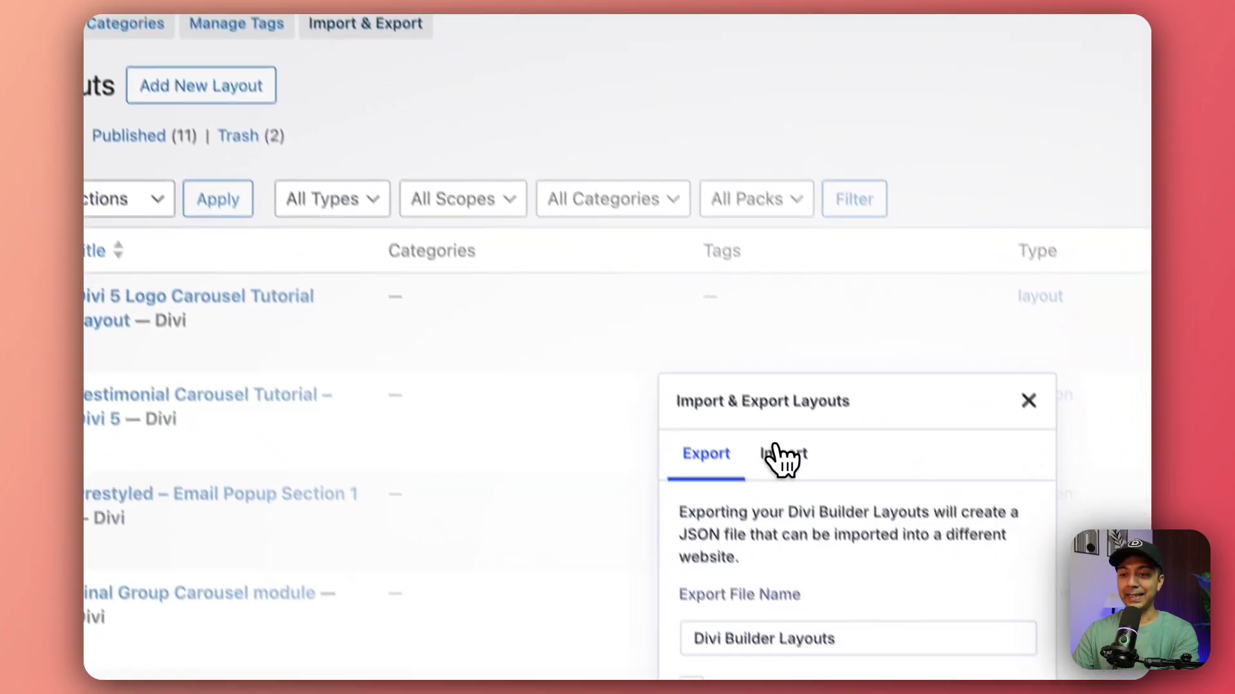
pyautogui.click(781, 455)
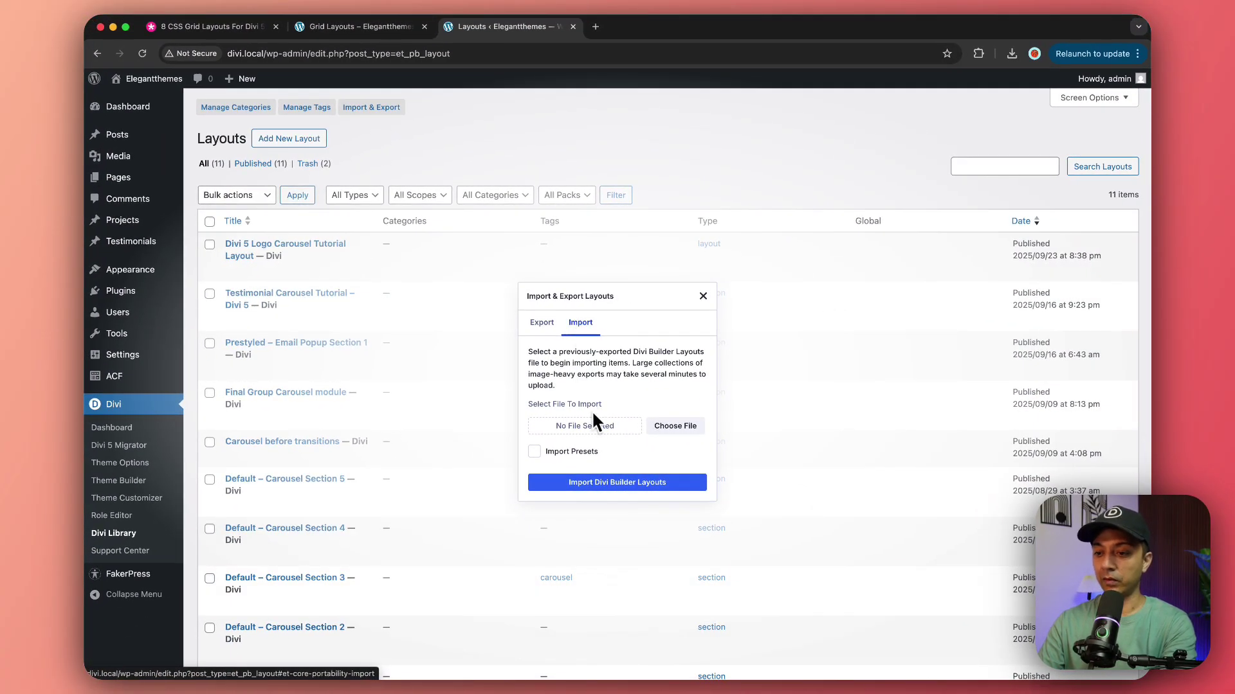
# Choose 'Prestyled – CSS Grid Section 1.json' as the layouts file to import
pyautogui.click(666, 426)
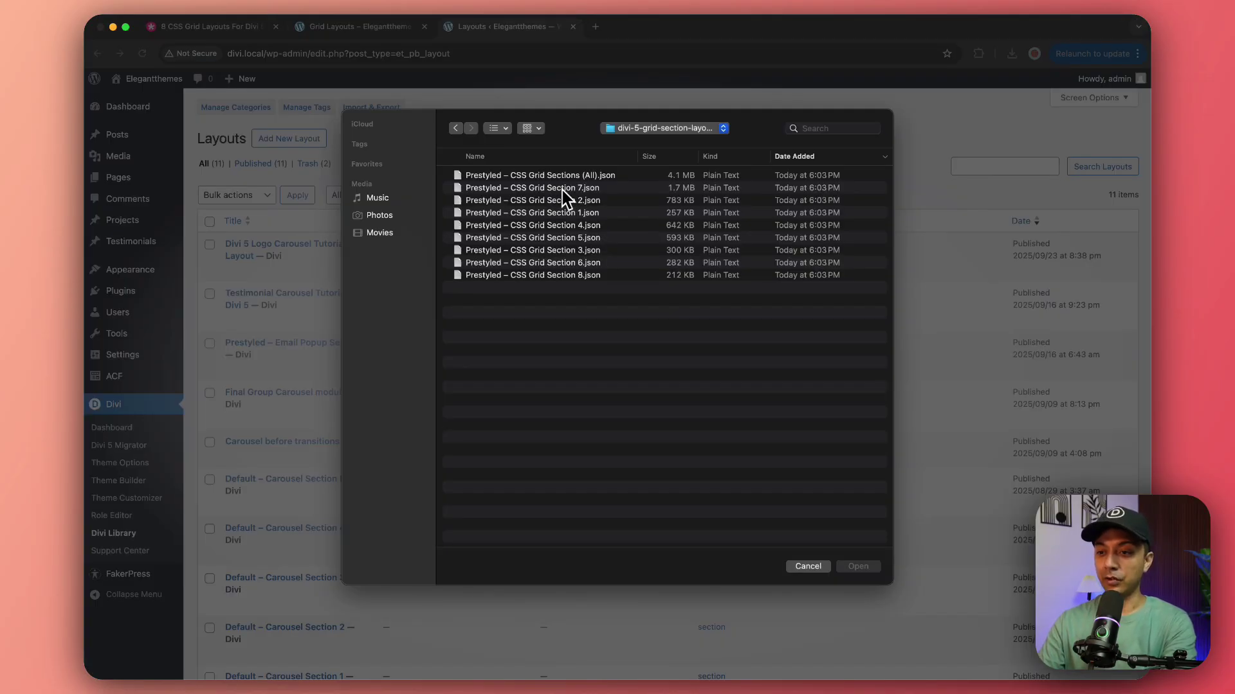
pyautogui.click(553, 176)
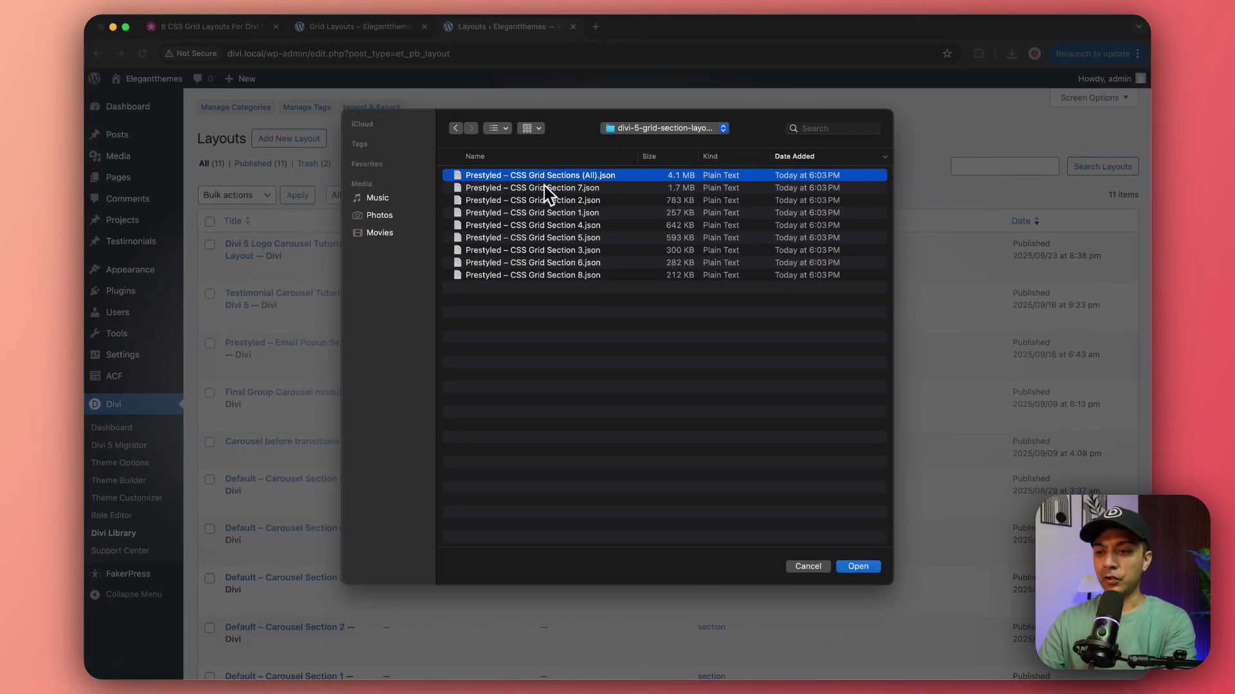
pyautogui.click(562, 214)
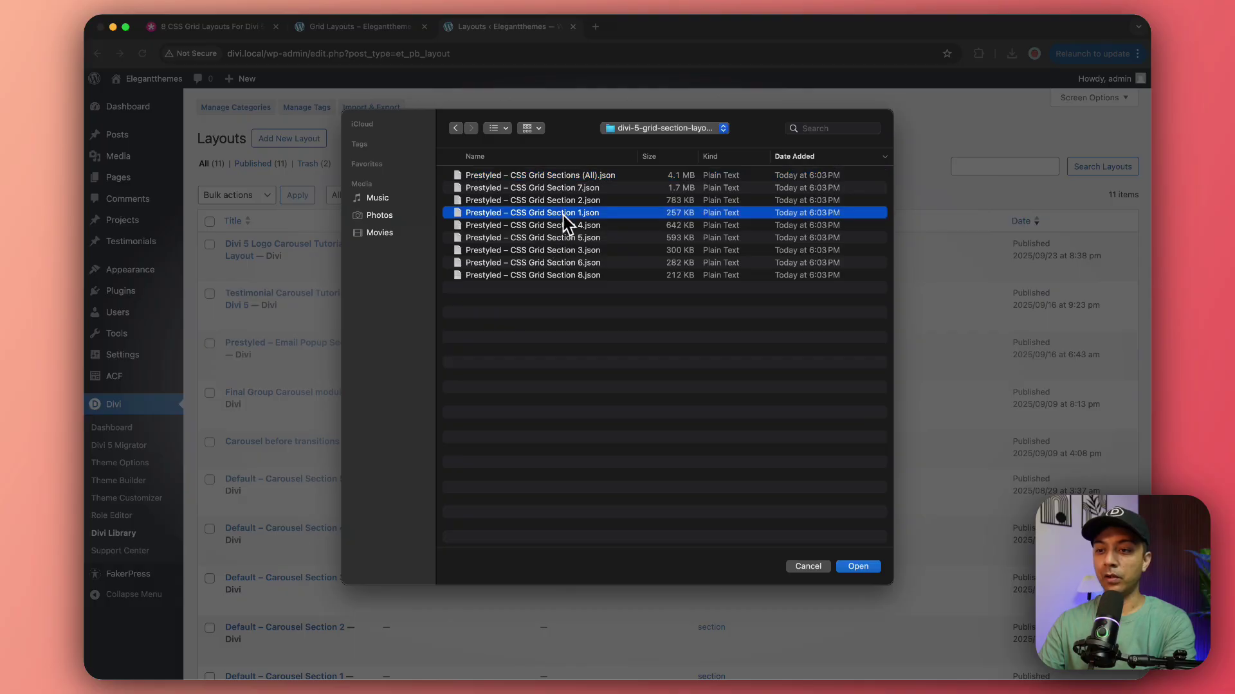
pyautogui.click(859, 568)
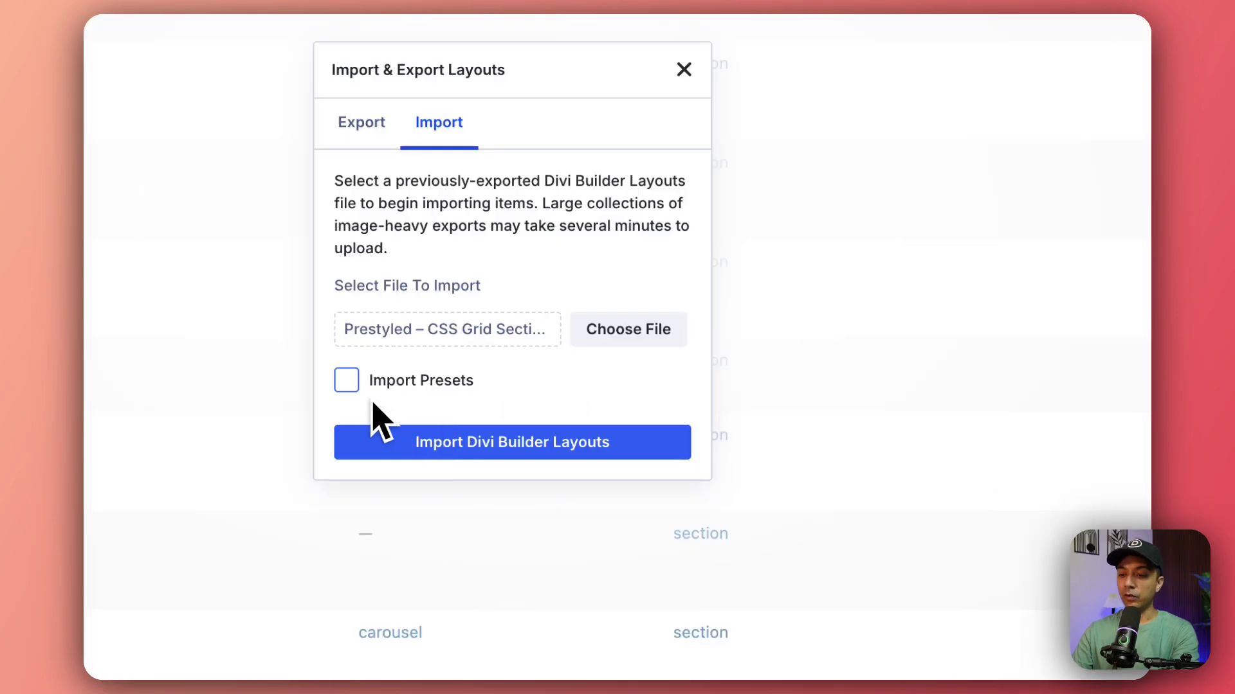
# Include presets and import the CSS Grid Section 1 layout into the Divi Library
pyautogui.click(537, 454)
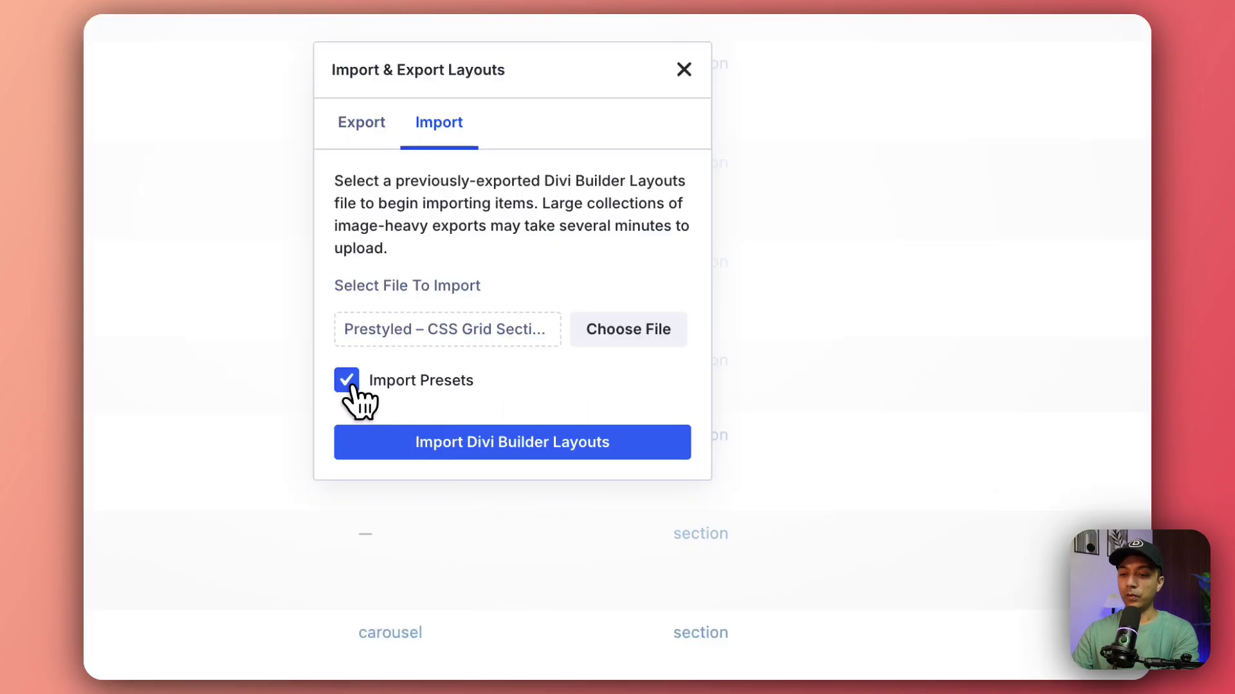
pyautogui.click(482, 442)
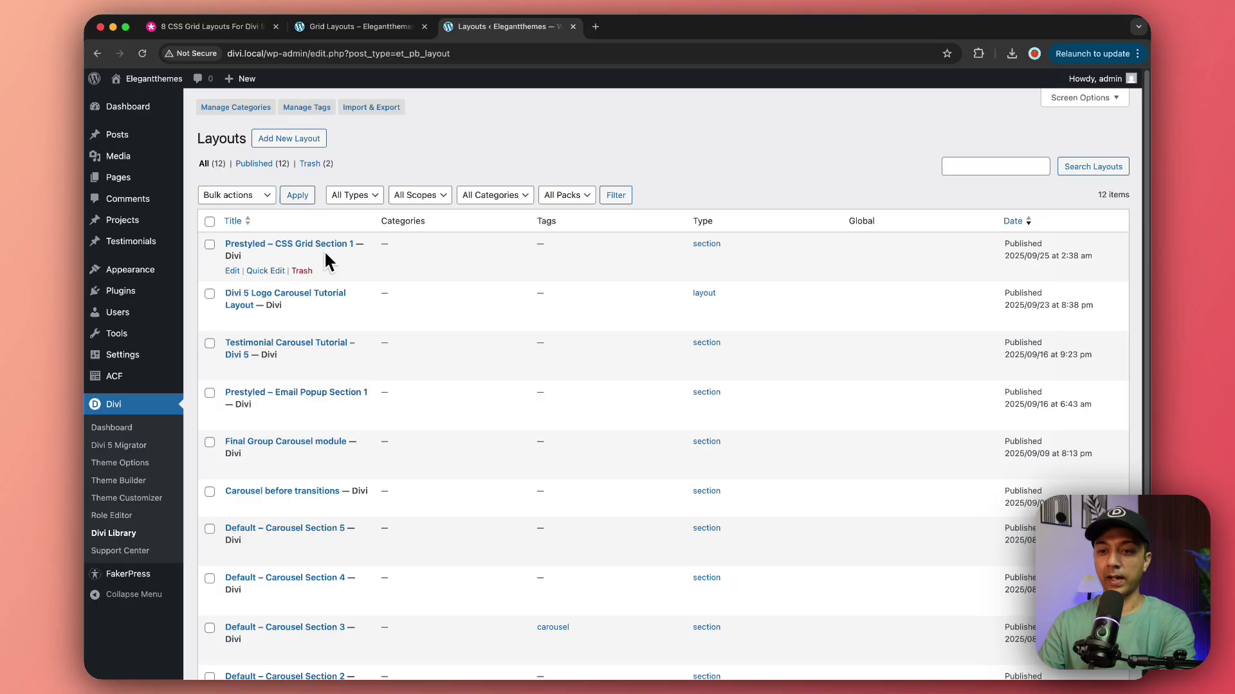
# Open the imported CSS Grid Section 1 layout in the Divi Builder, then return to the Grid Layouts tab
pyautogui.click(232, 270)
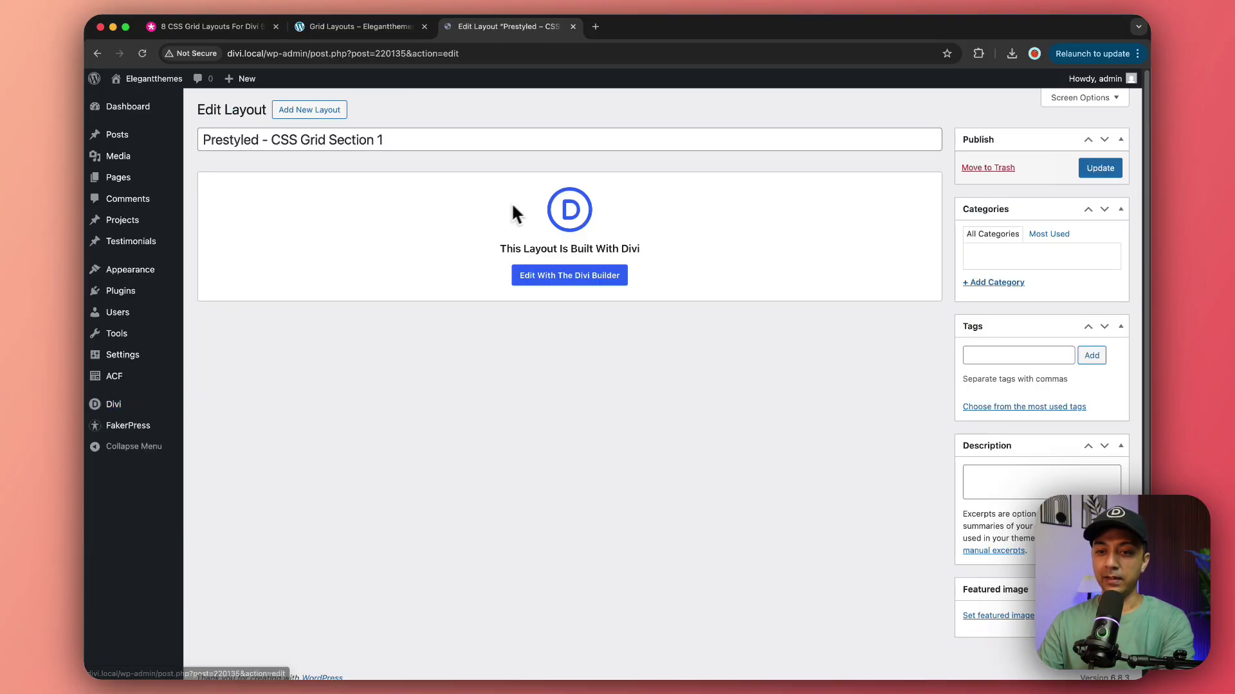
pyautogui.click(550, 278)
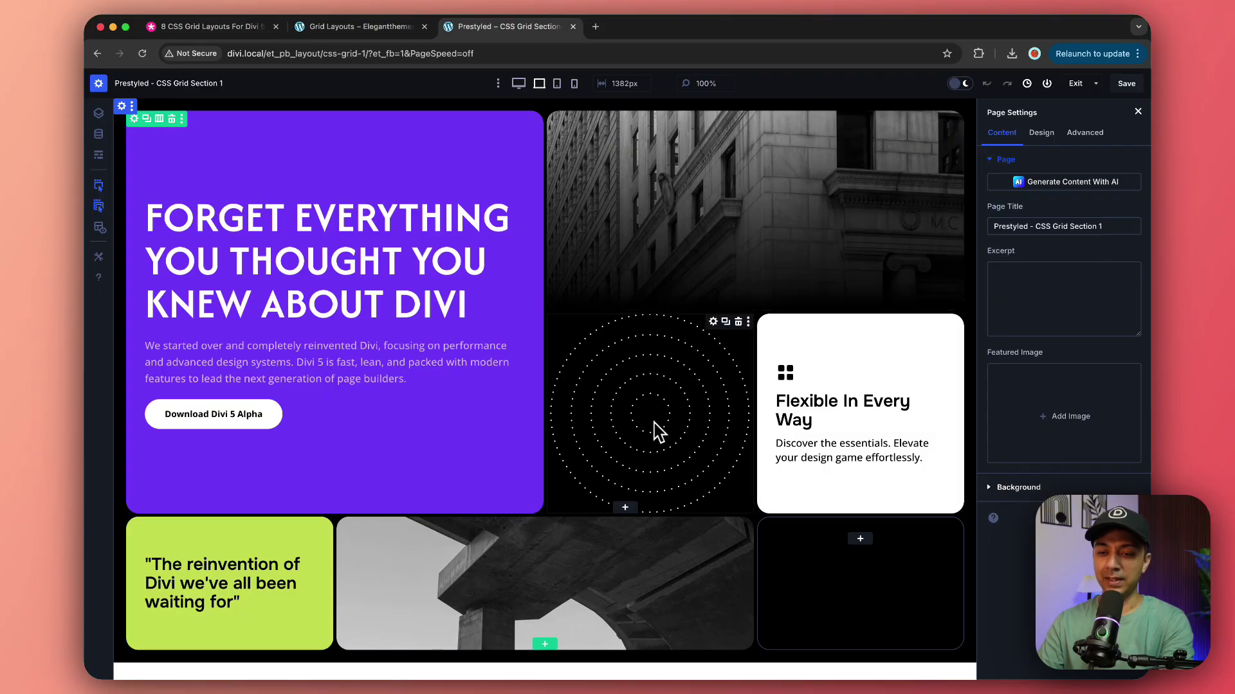
pyautogui.hotkey('ctrl', 'shift', 'Tab')
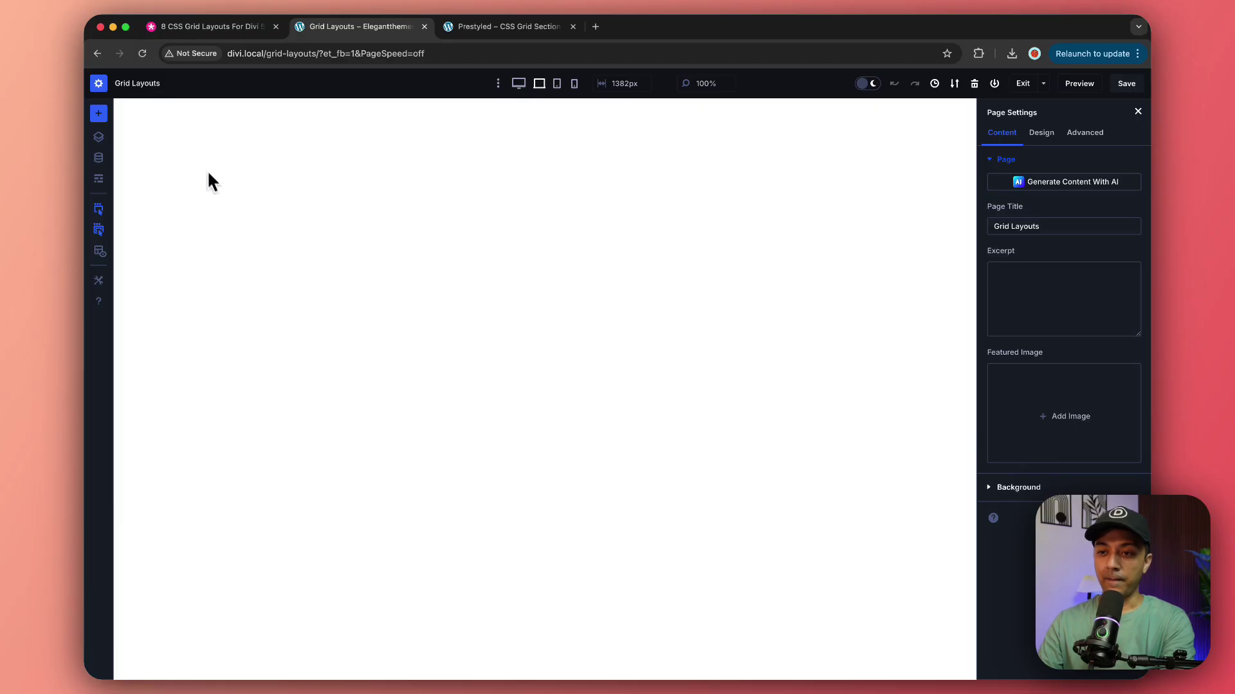
# Insert the saved Prestyled – CSS Grid Section 1 layout into the empty Grid Layouts page
pyautogui.click(99, 114)
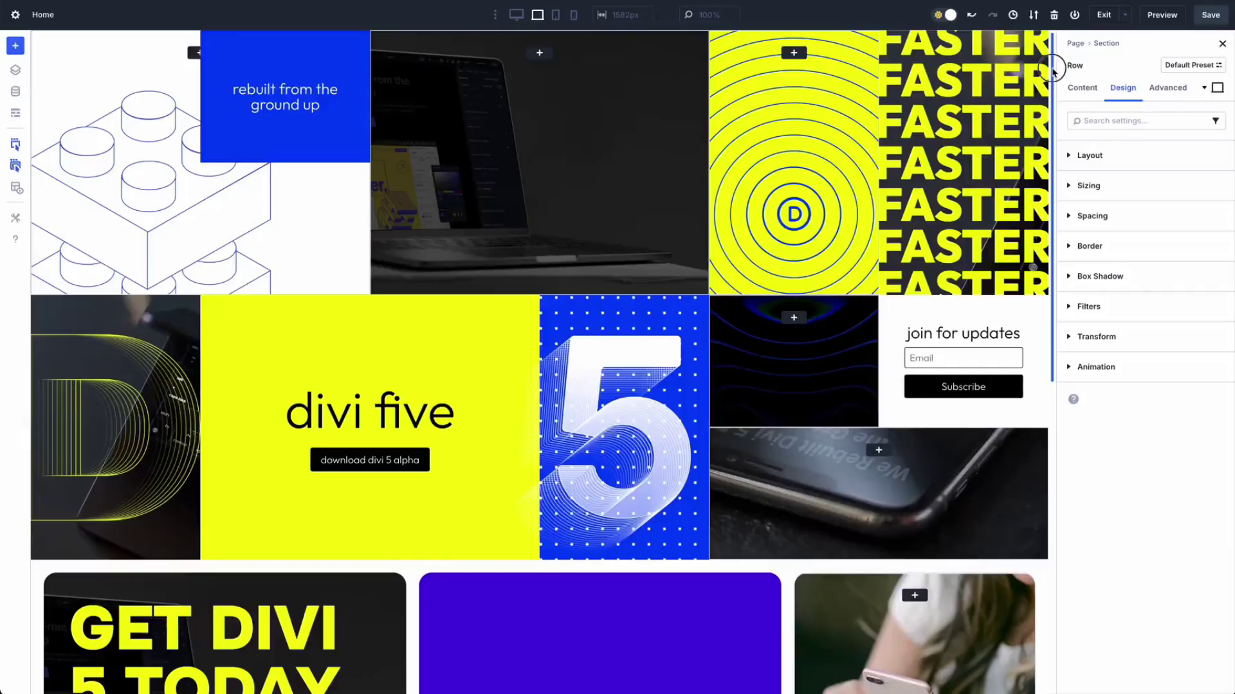
# Expand the row's Layout settings showing 4 columns, 5px gaps and 3fr 3fr 2fr rows
pyautogui.scroll(-3, 1039, 143)
pyautogui.scroll(-7, 1038, 143)
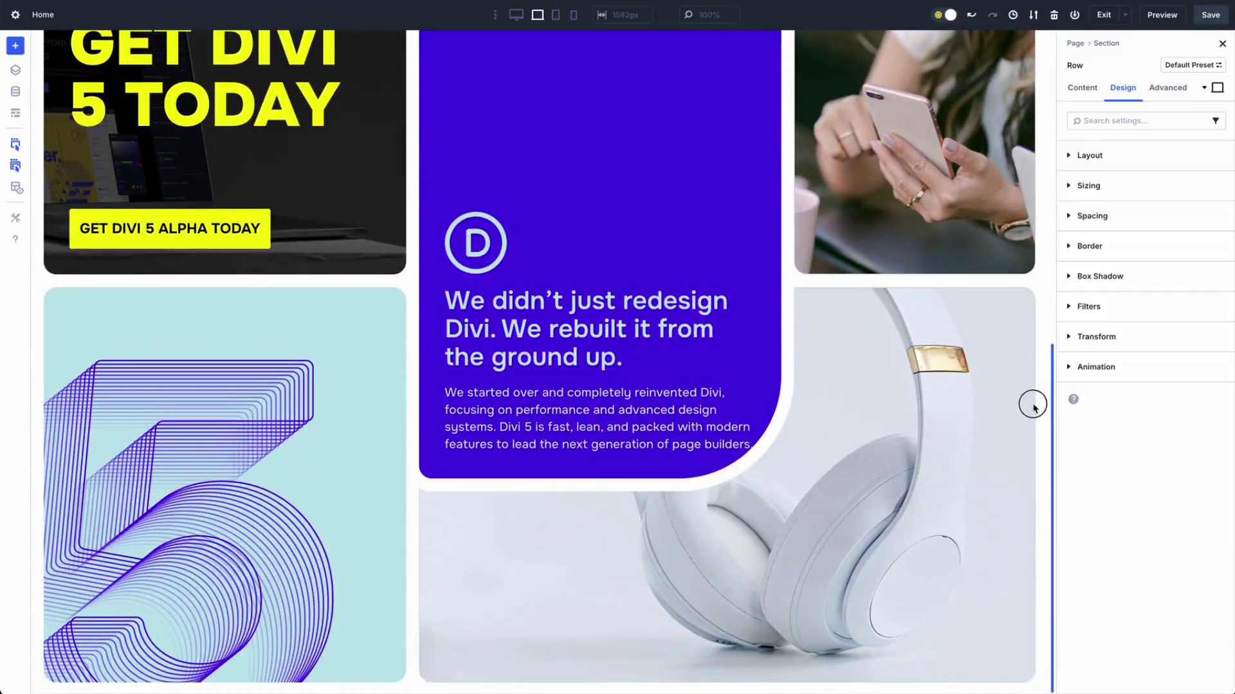
pyautogui.click(1125, 159)
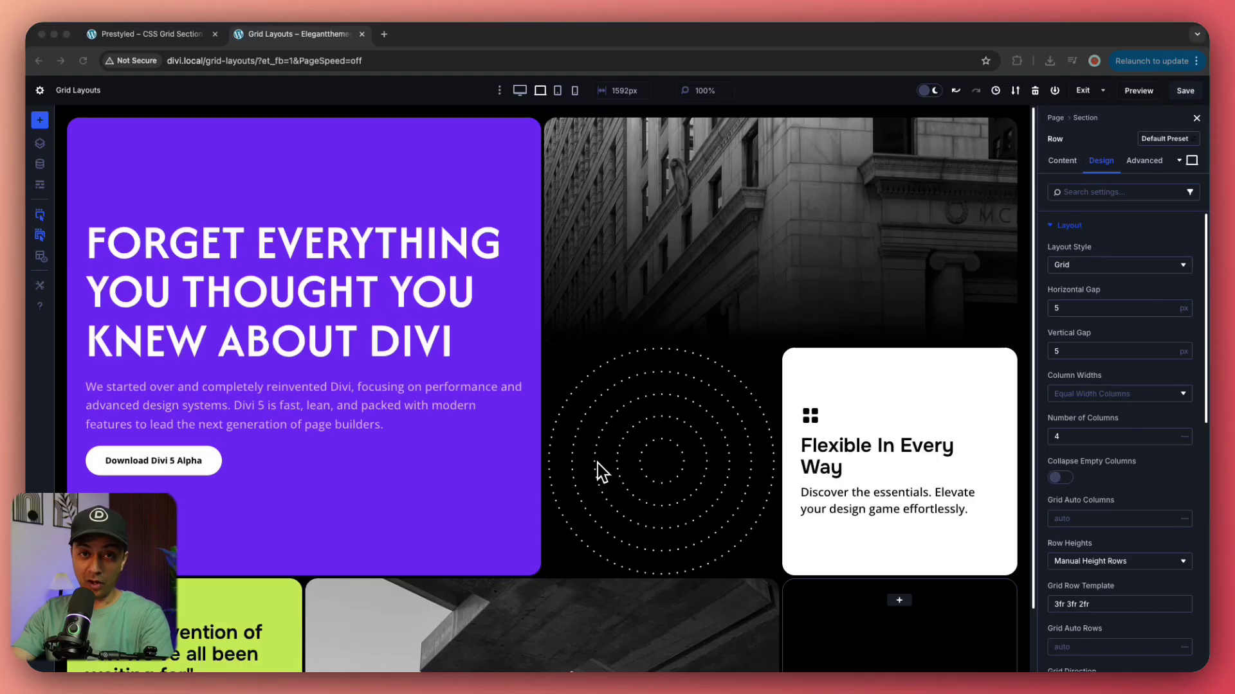
# Set the row's Number of Columns to 2 for the phone breakpoint, keeping 4 elsewhere
pyautogui.click(175, 239)
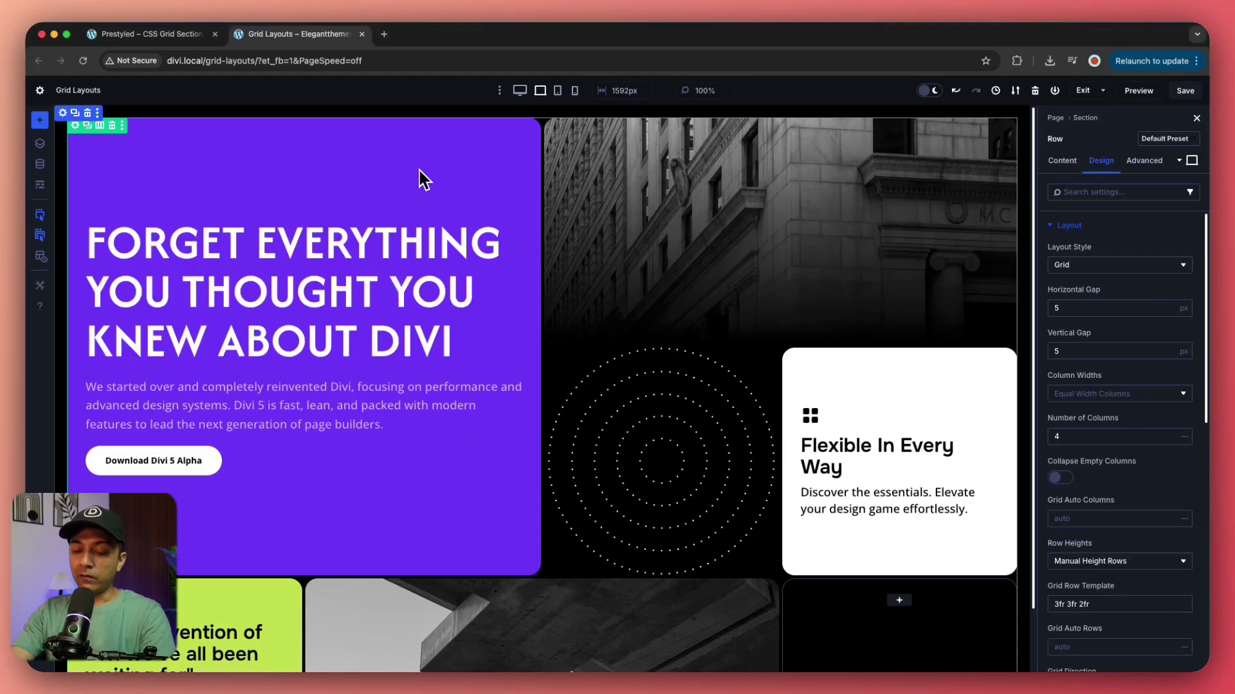
pyautogui.click(75, 127)
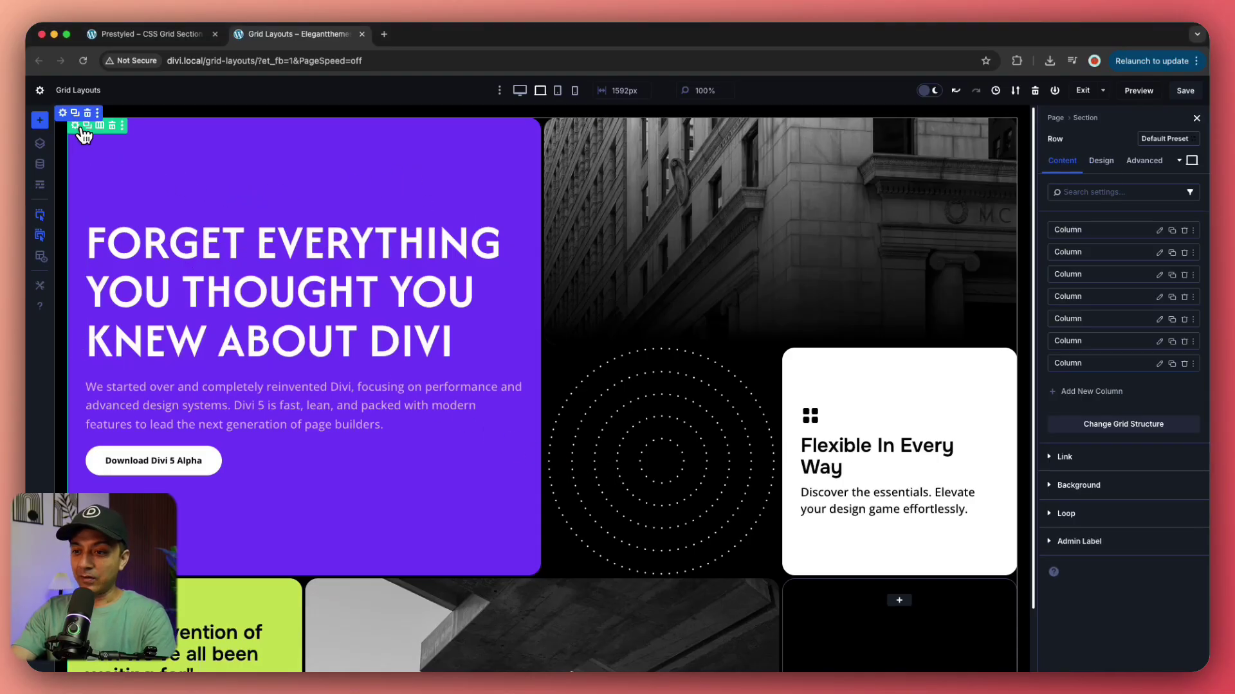
pyautogui.click(1102, 162)
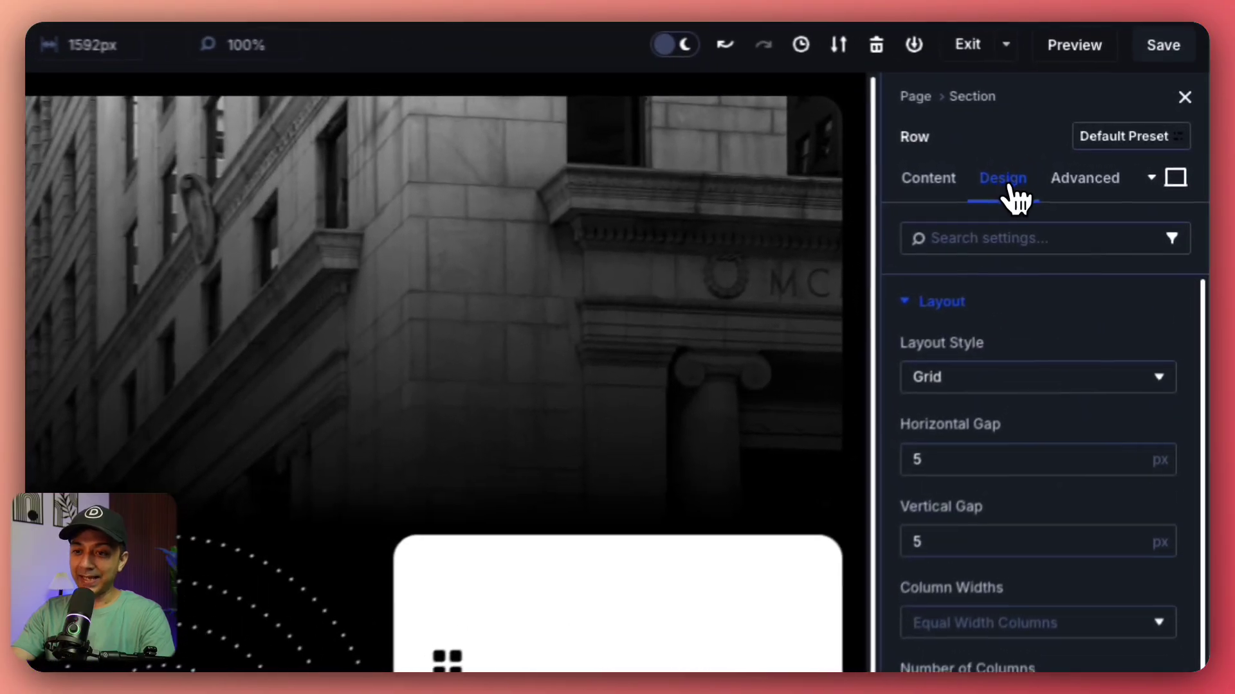
pyautogui.click(1023, 256)
pyautogui.click(1024, 256)
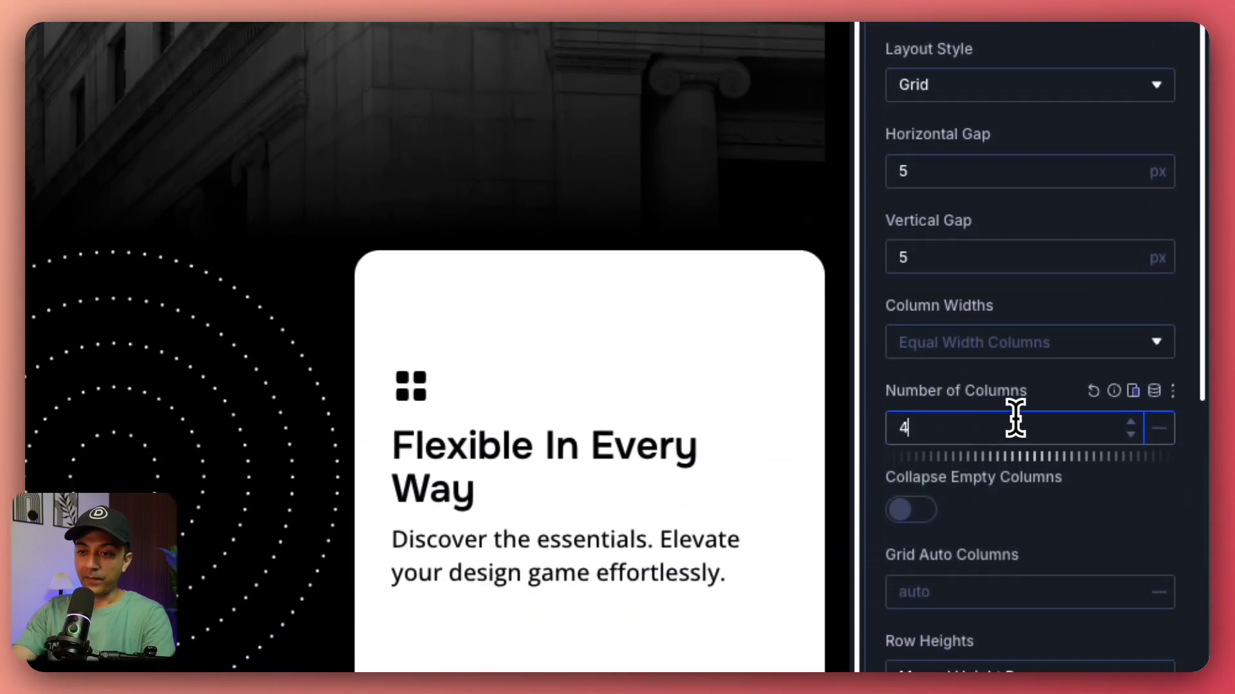
pyautogui.click(1134, 396)
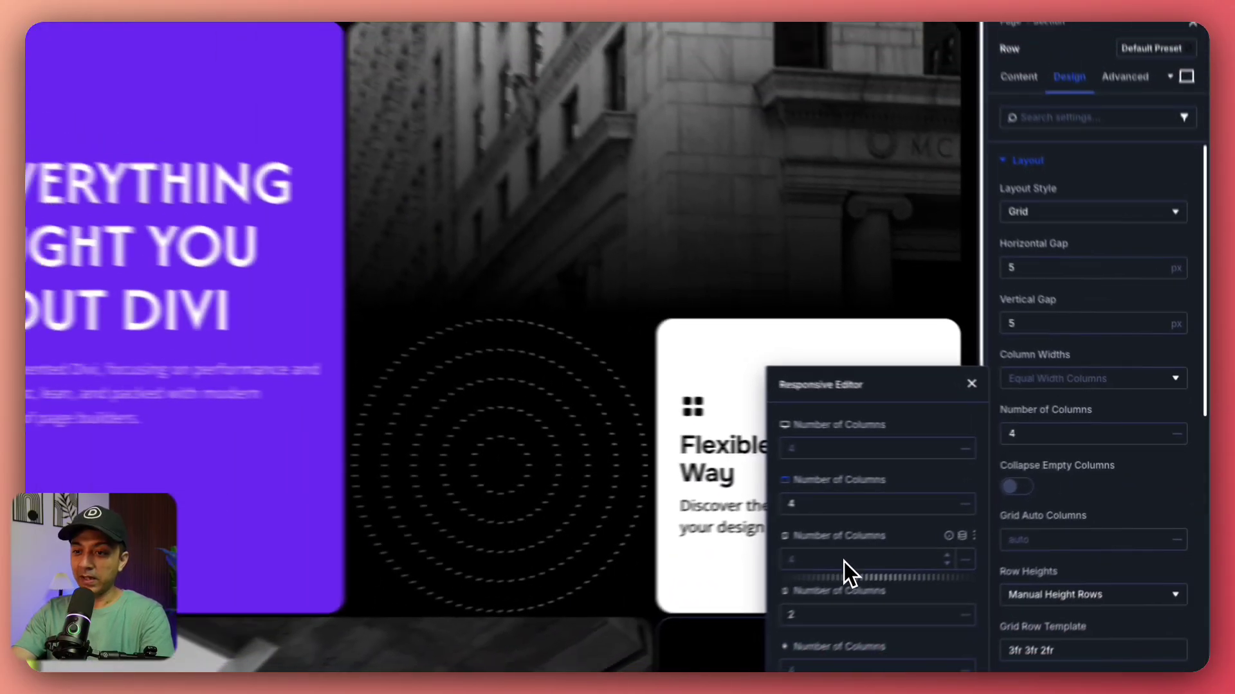
pyautogui.click(849, 575)
pyautogui.write('2')
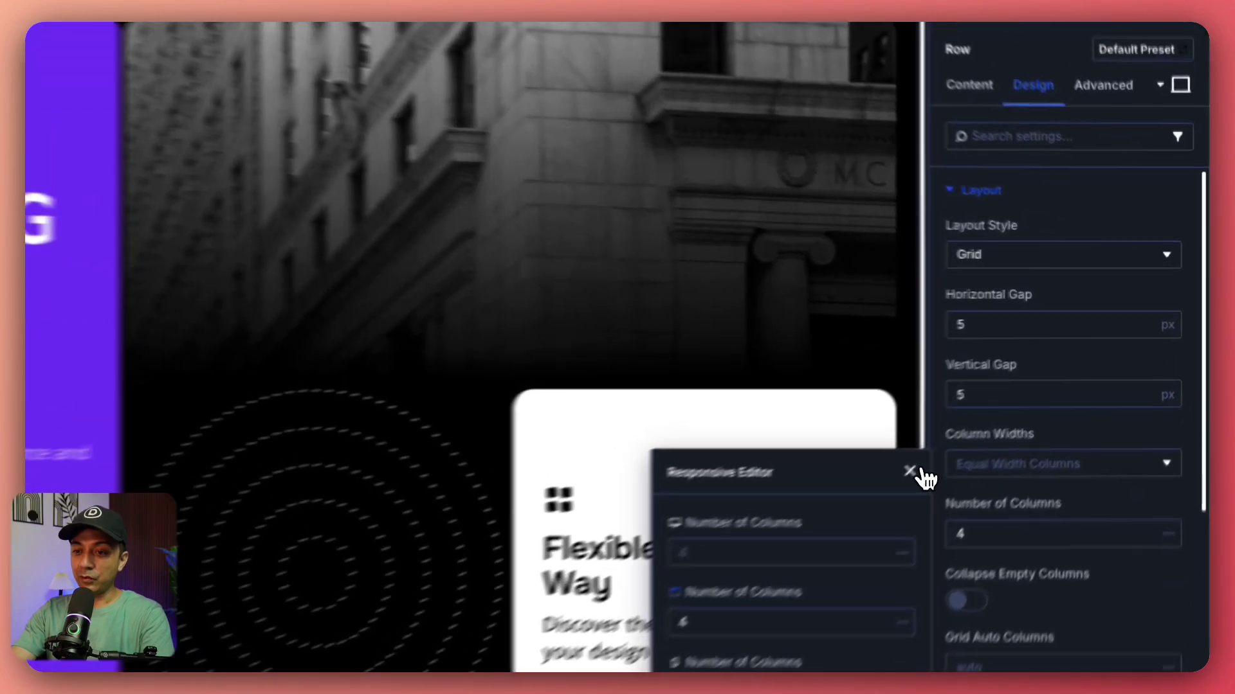
# Close the Responsive Editor and open the first card column's Design > Sizing options
pyautogui.click(1026, 399)
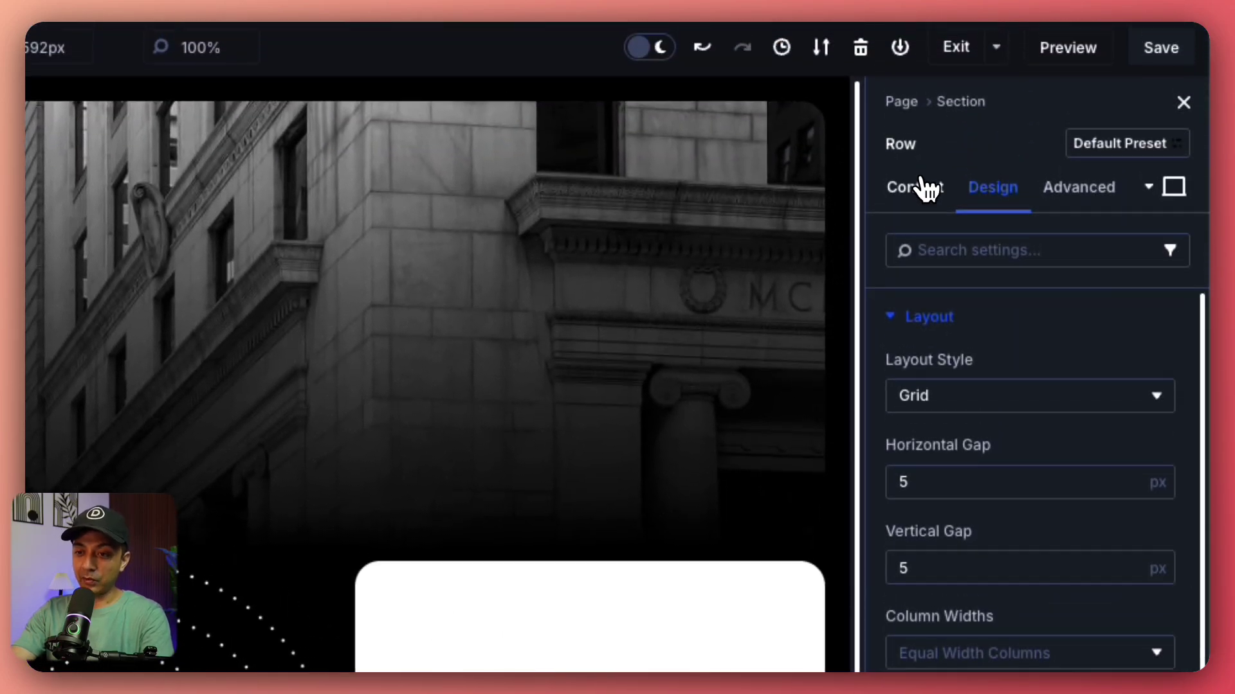
pyautogui.click(926, 188)
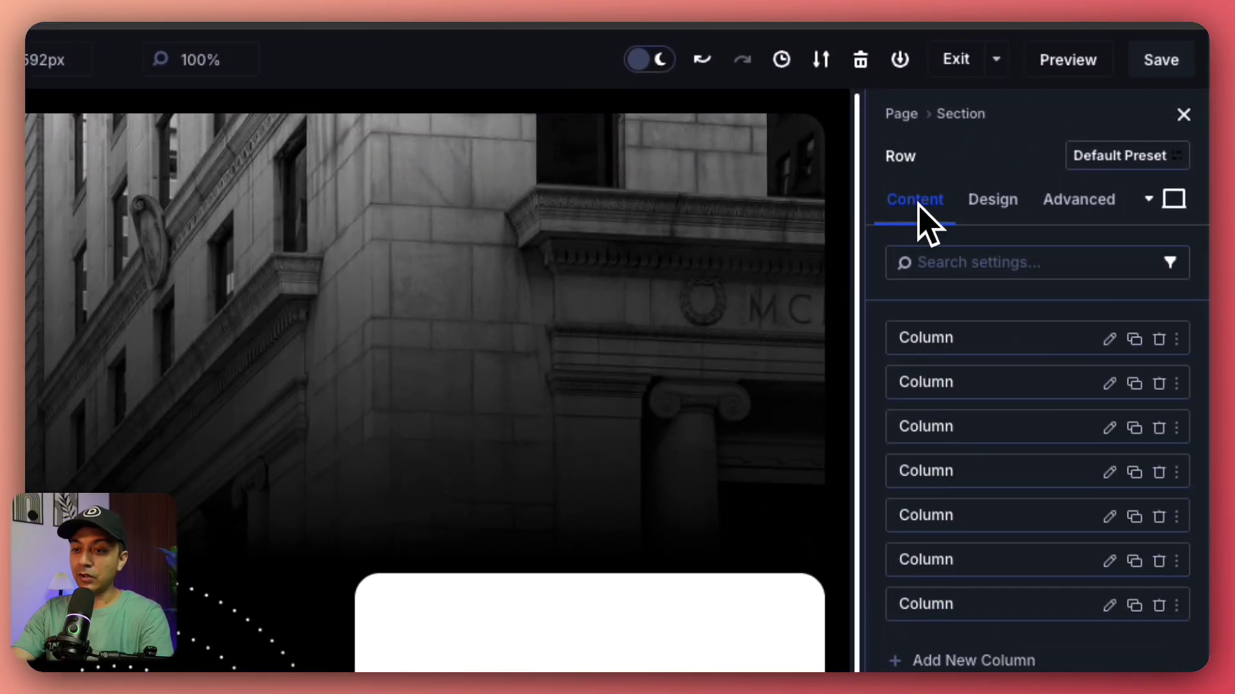
pyautogui.click(1107, 341)
pyautogui.click(984, 205)
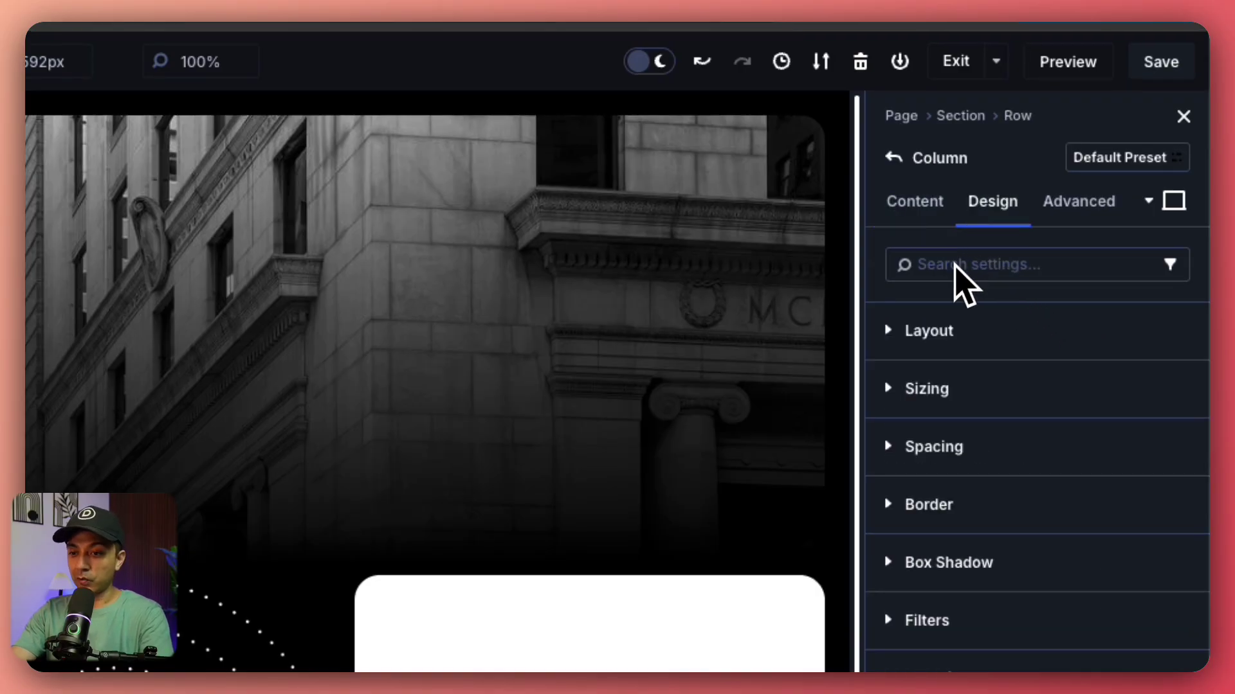
pyautogui.click(925, 388)
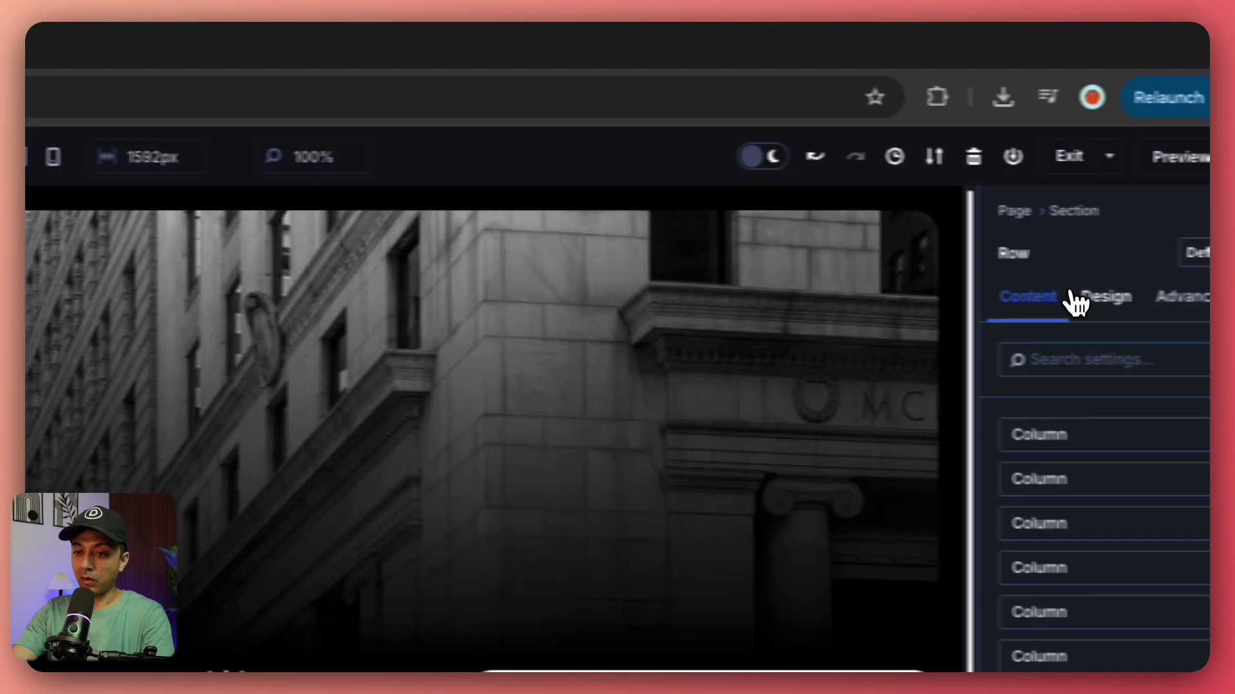
# Review the row's grid layout and the purple card's Column Span 2, Row Span 2 with auto start/end
pyautogui.click(1006, 298)
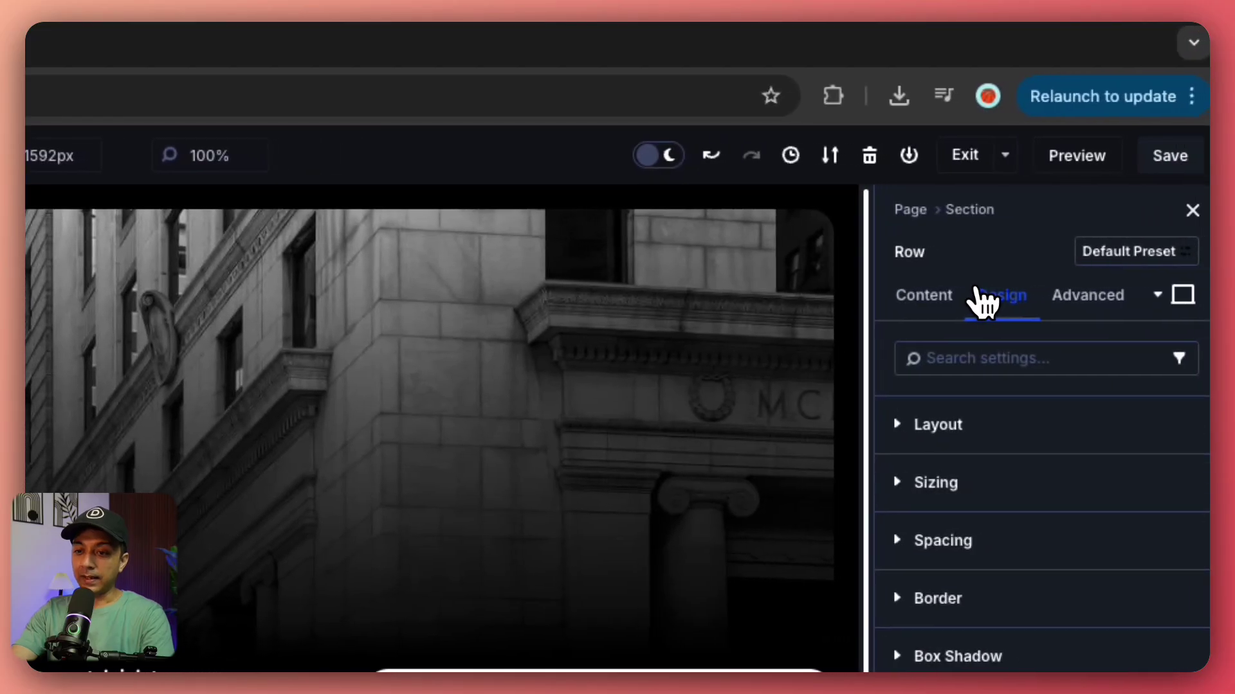
pyautogui.click(946, 424)
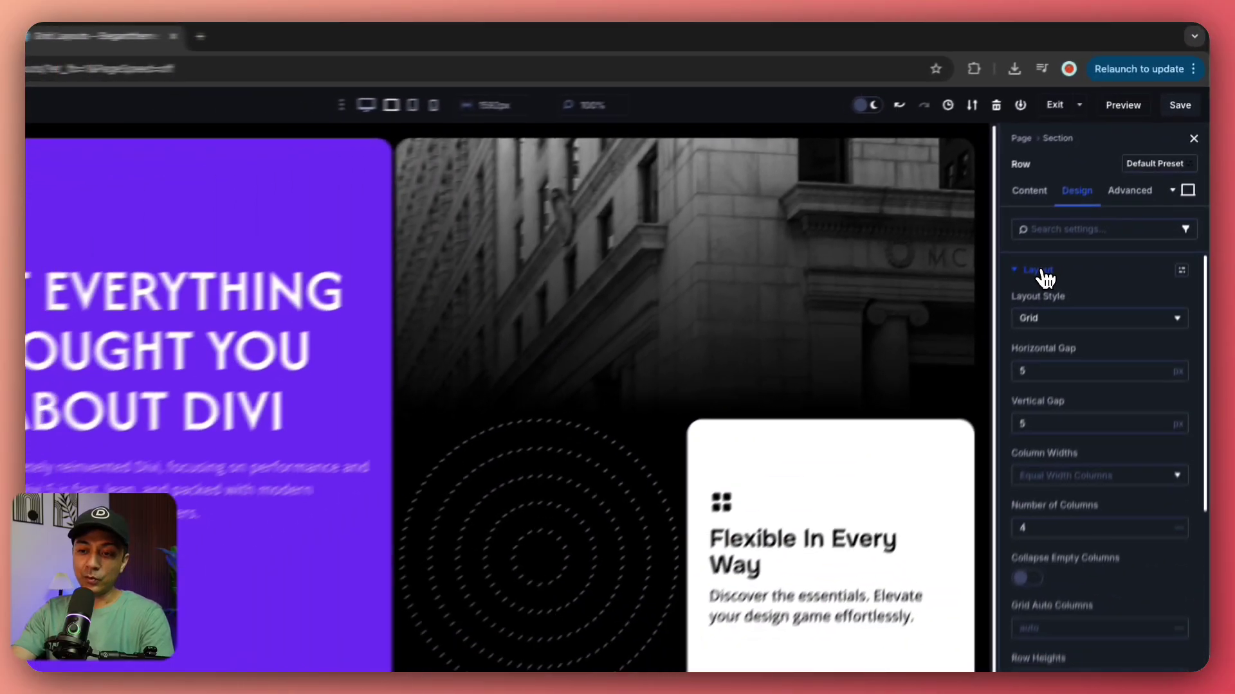
pyautogui.scroll(-5, 1060, 386)
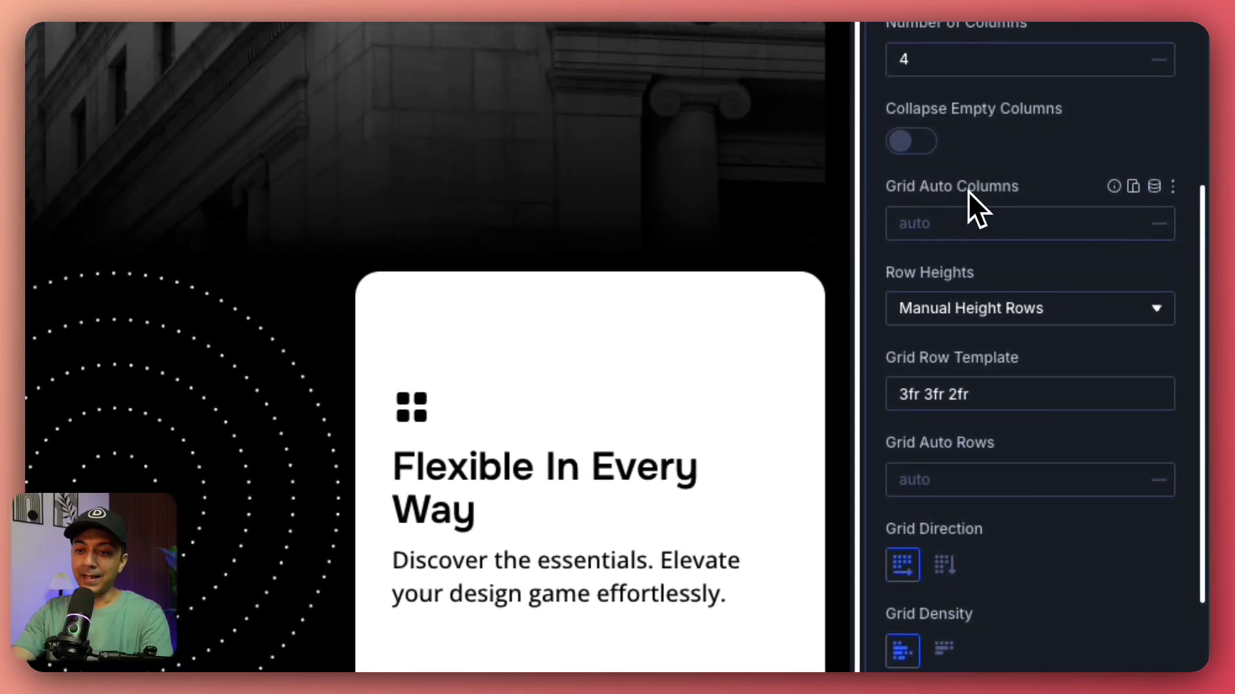
pyautogui.moveTo(971, 218)
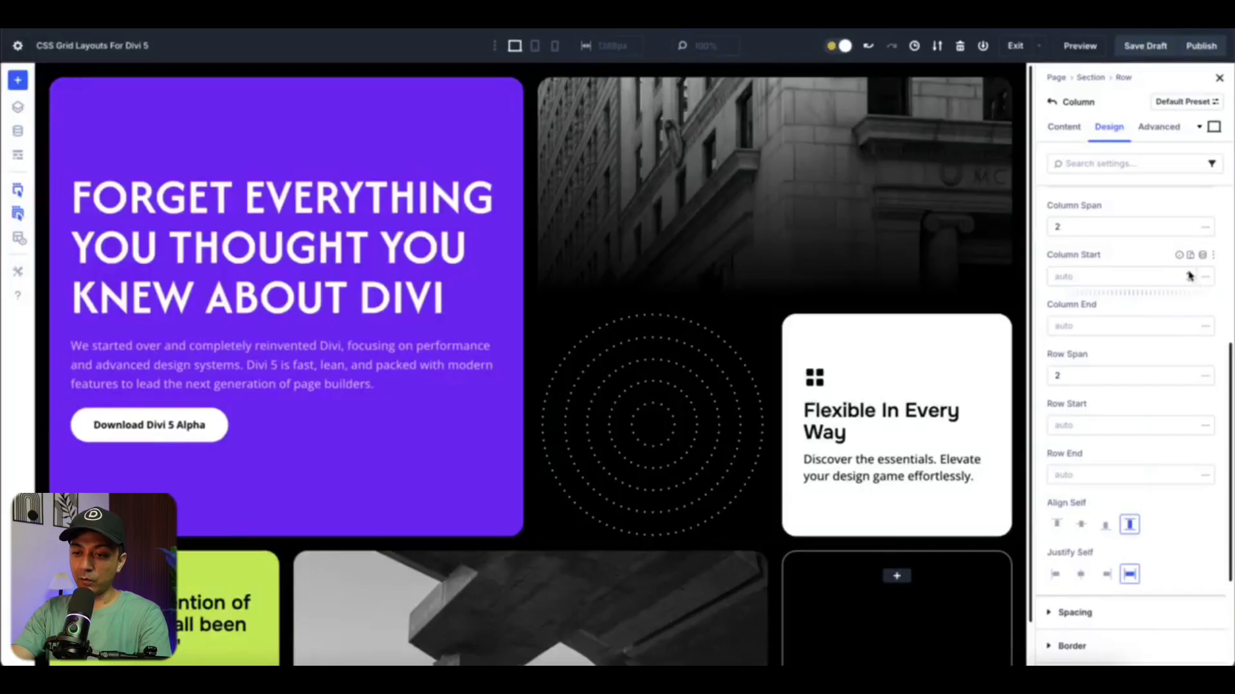
pyautogui.click(1189, 276)
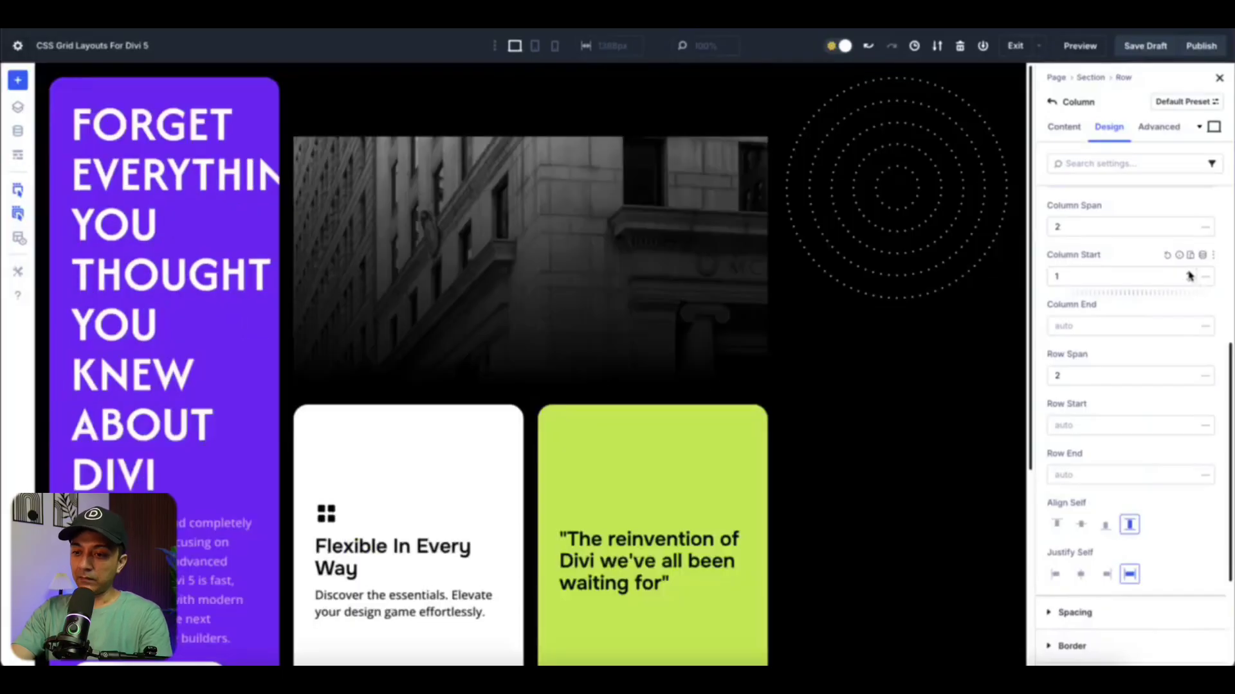
pyautogui.click(1189, 276)
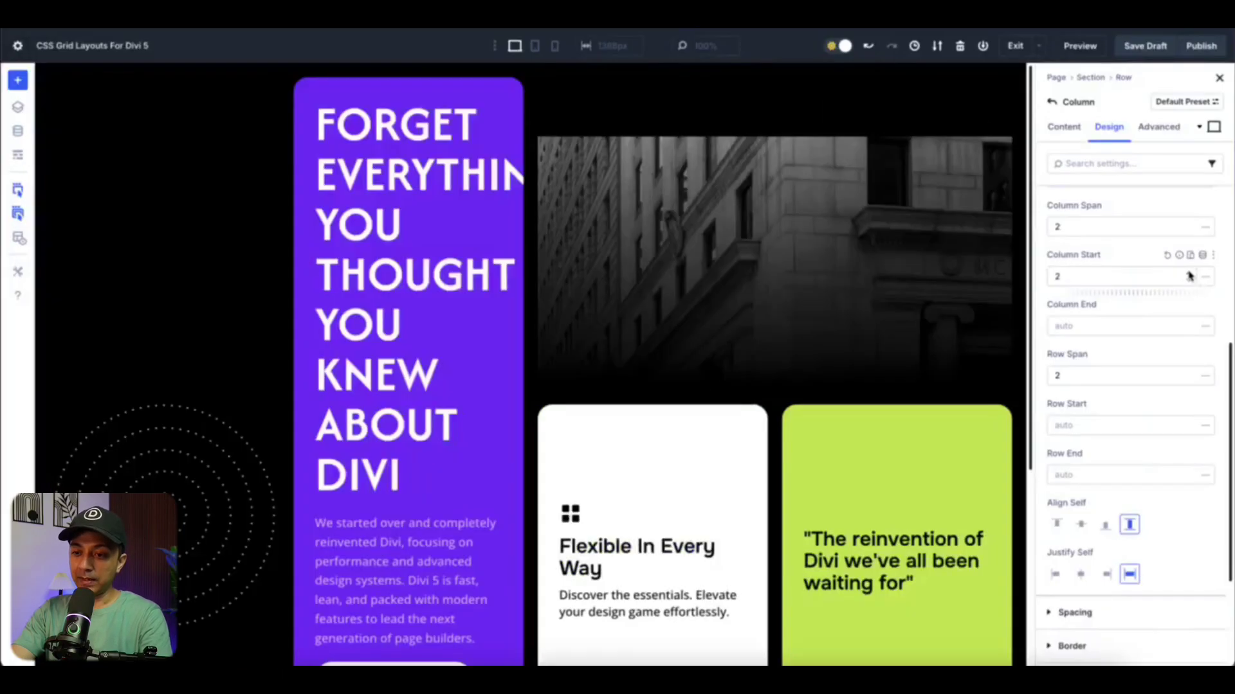
pyautogui.click(1189, 276)
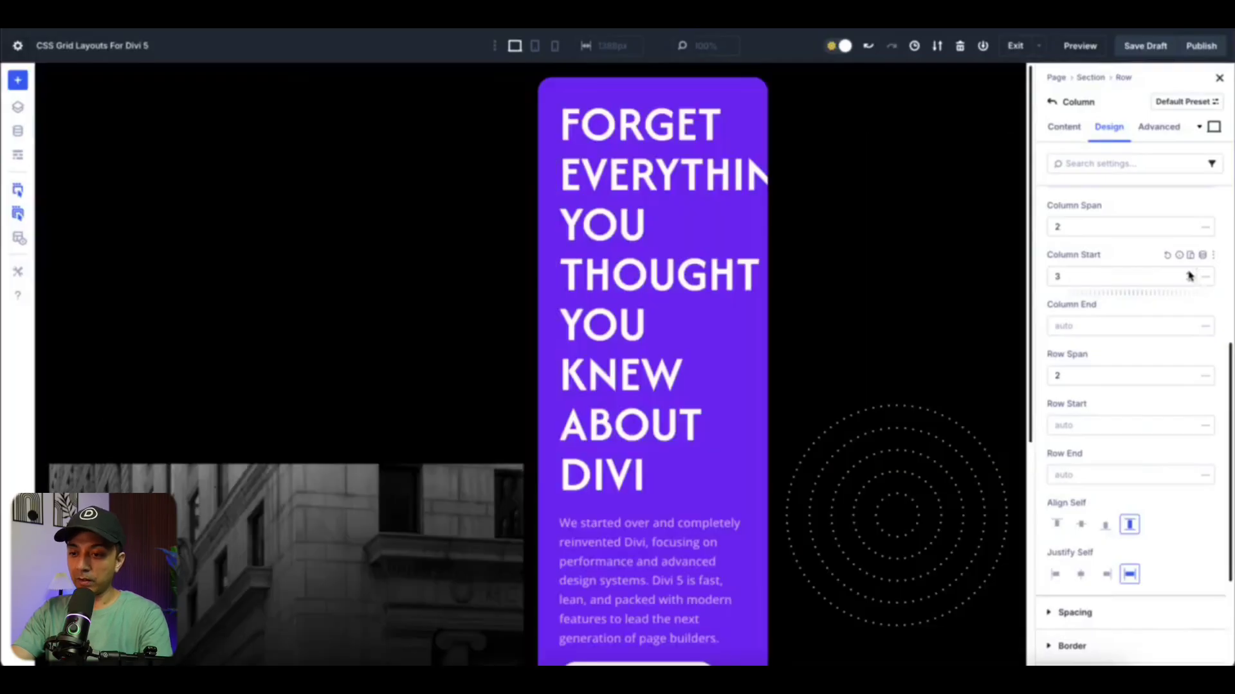
pyautogui.click(1189, 276)
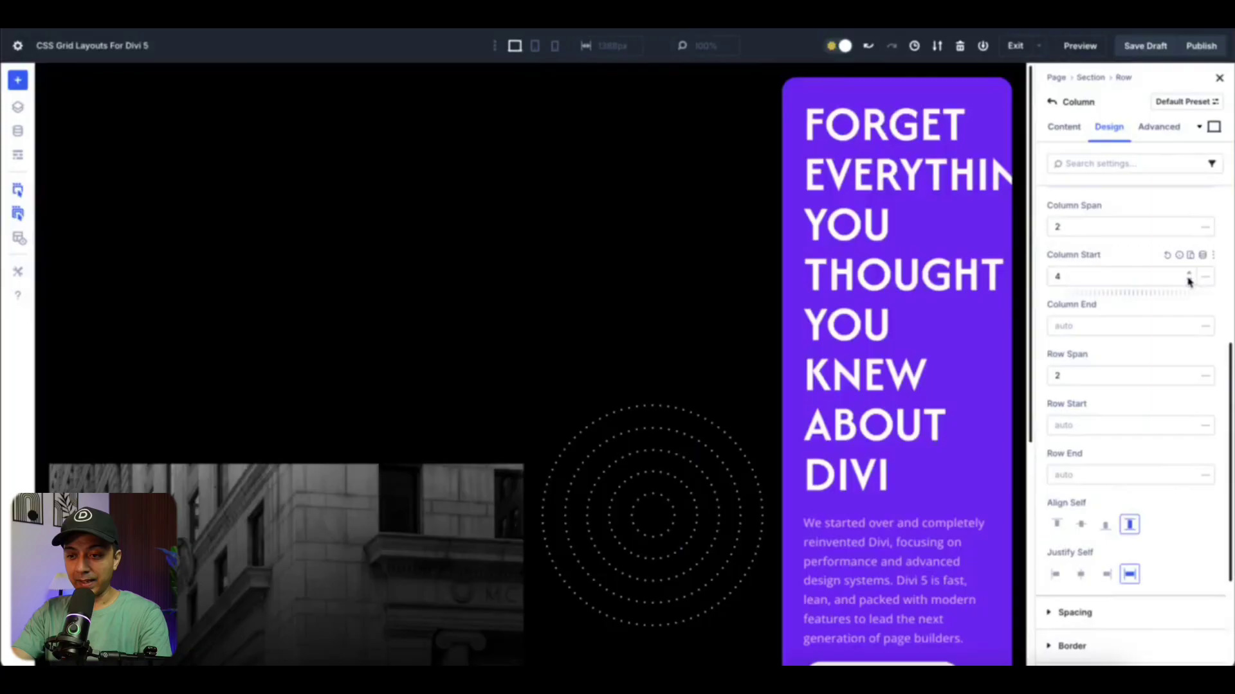
pyautogui.click(1189, 281)
pyautogui.click(1189, 281)
pyautogui.click(1189, 281)
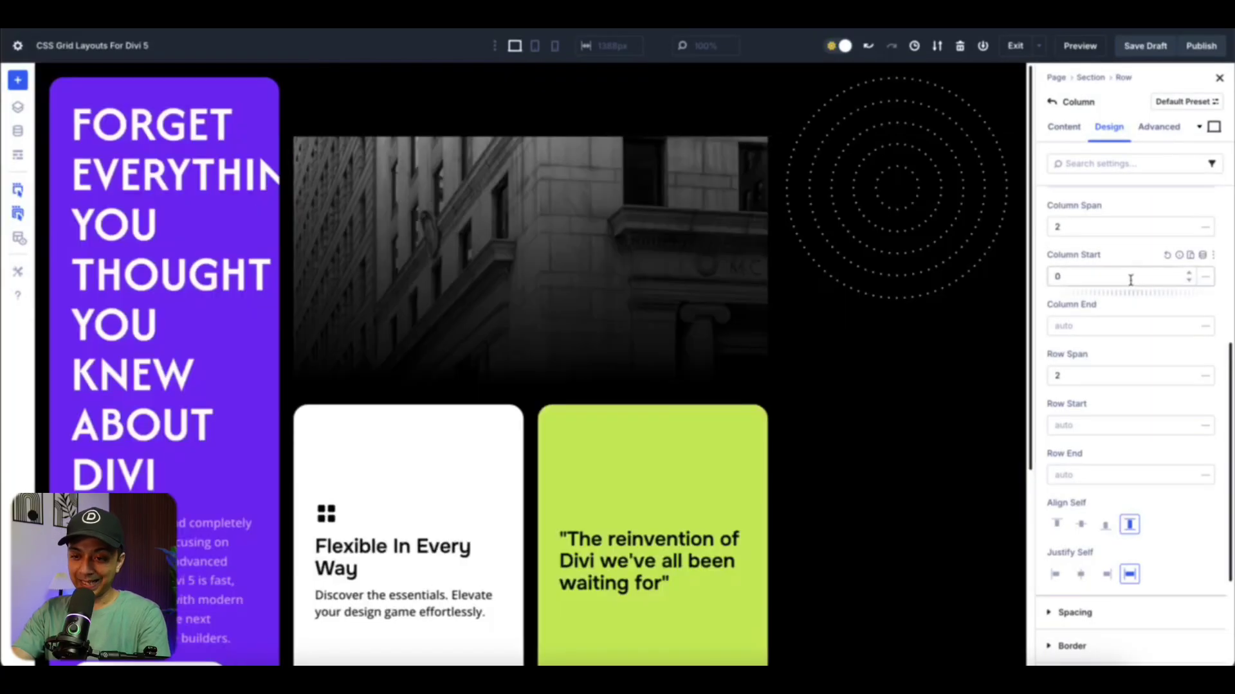
pyautogui.click(1167, 257)
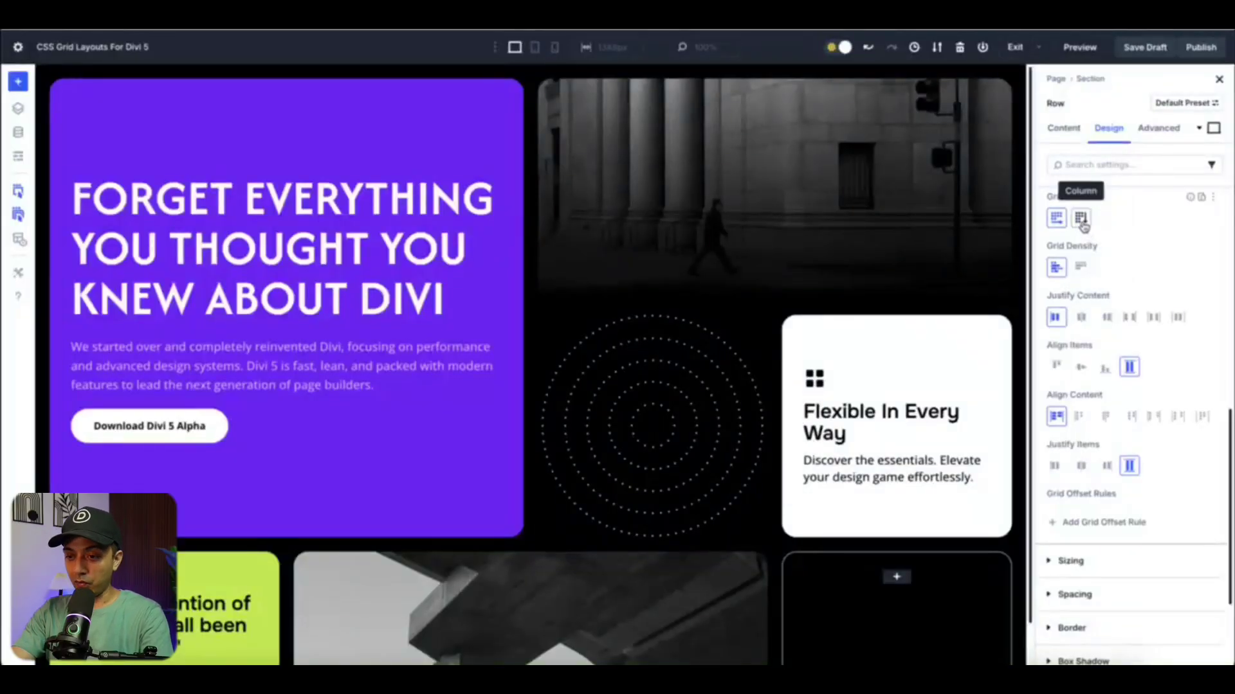
# Try Column grid direction on the row, then set it back to Row
pyautogui.click(1081, 220)
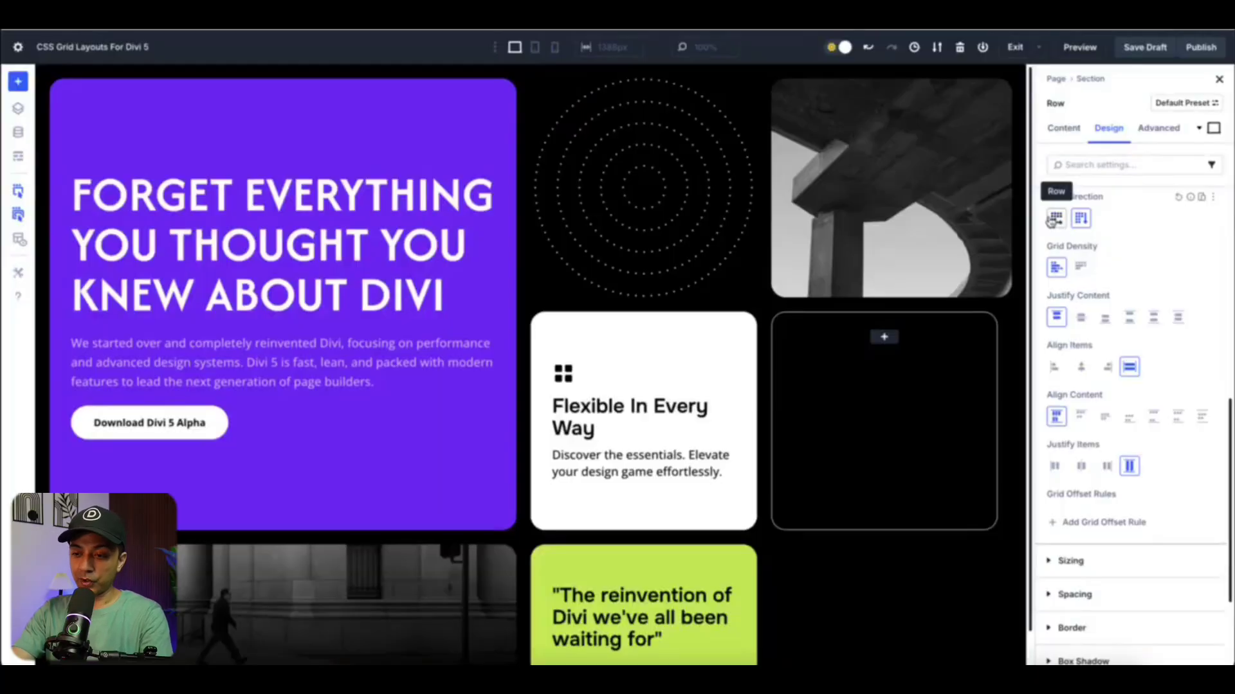
pyautogui.click(1053, 220)
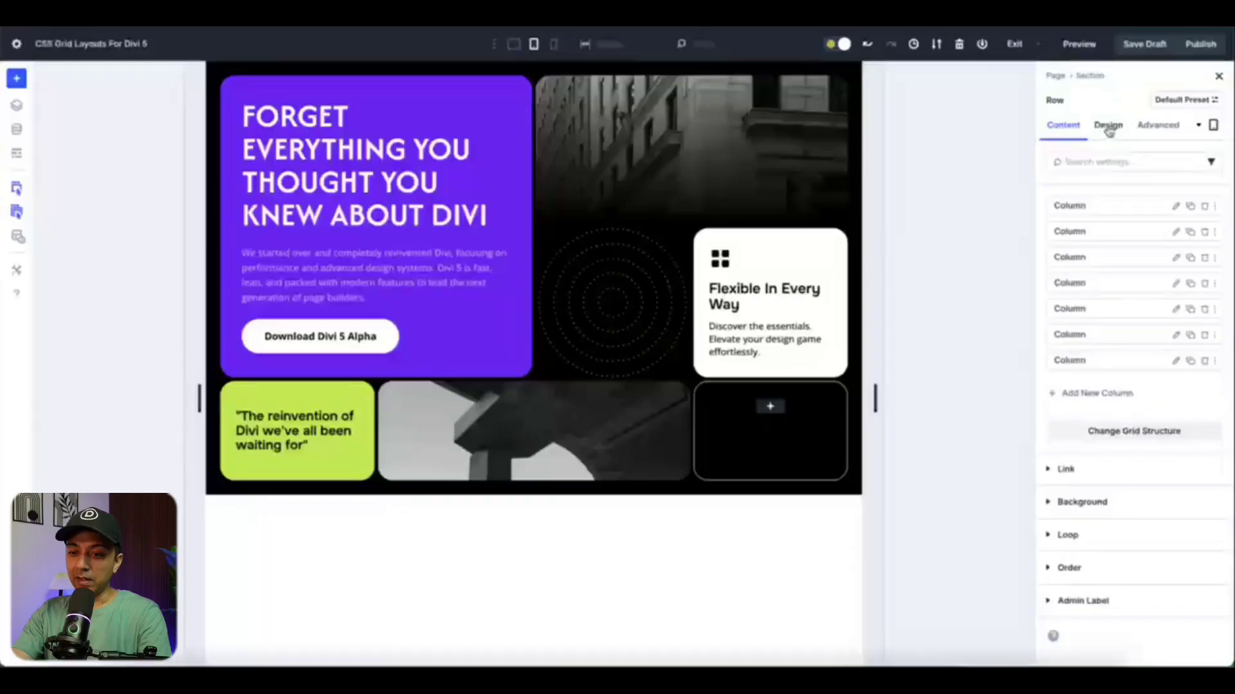
# Set the row's tablet horizontal and vertical gaps to 20 px
pyautogui.click(1108, 128)
pyautogui.click(1069, 202)
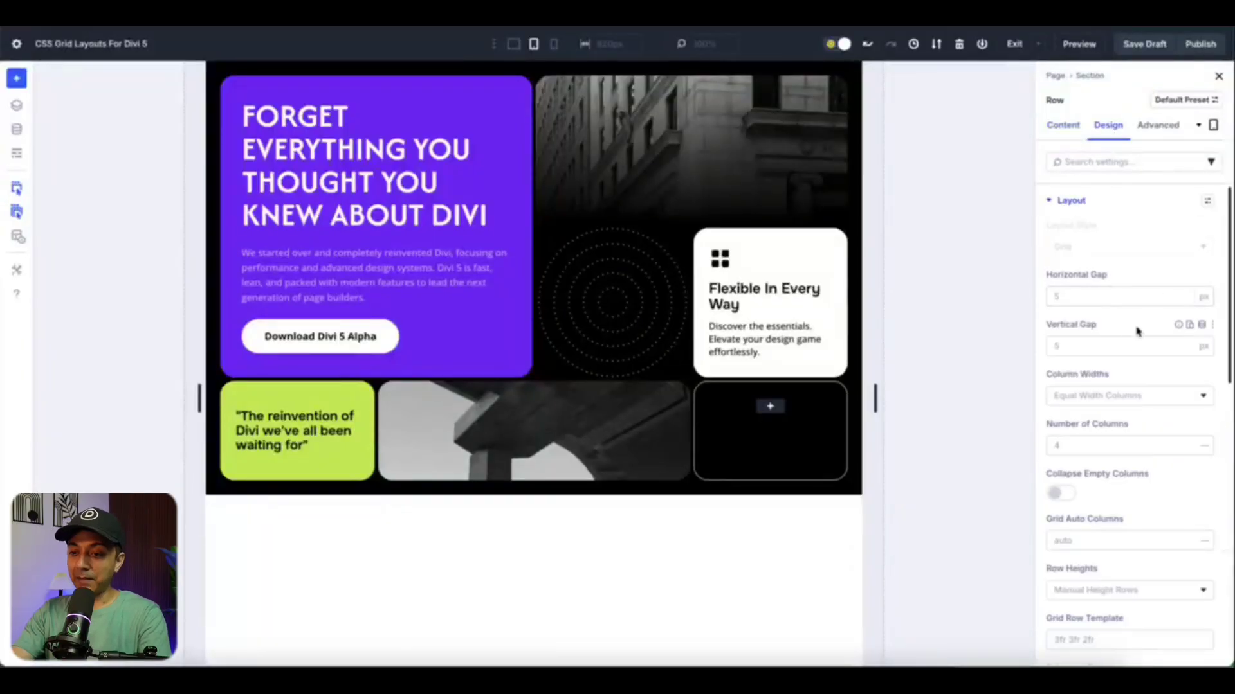
pyautogui.click(1089, 292)
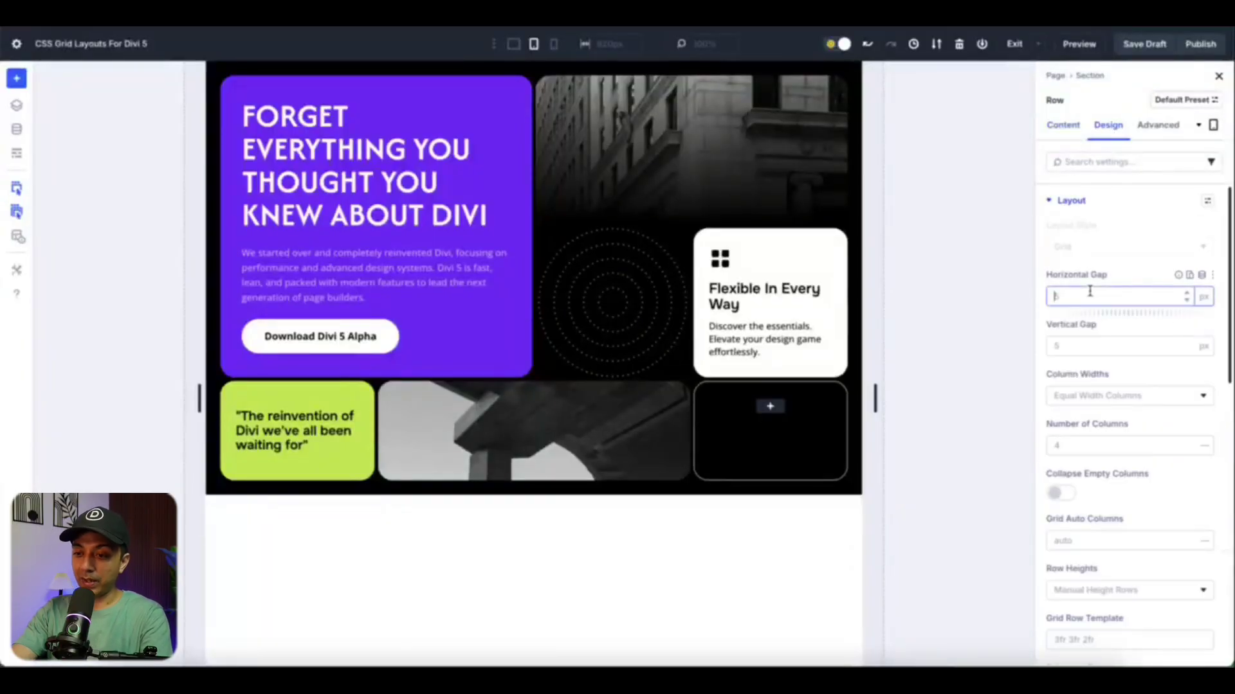
pyautogui.write('20')
pyautogui.click(1091, 339)
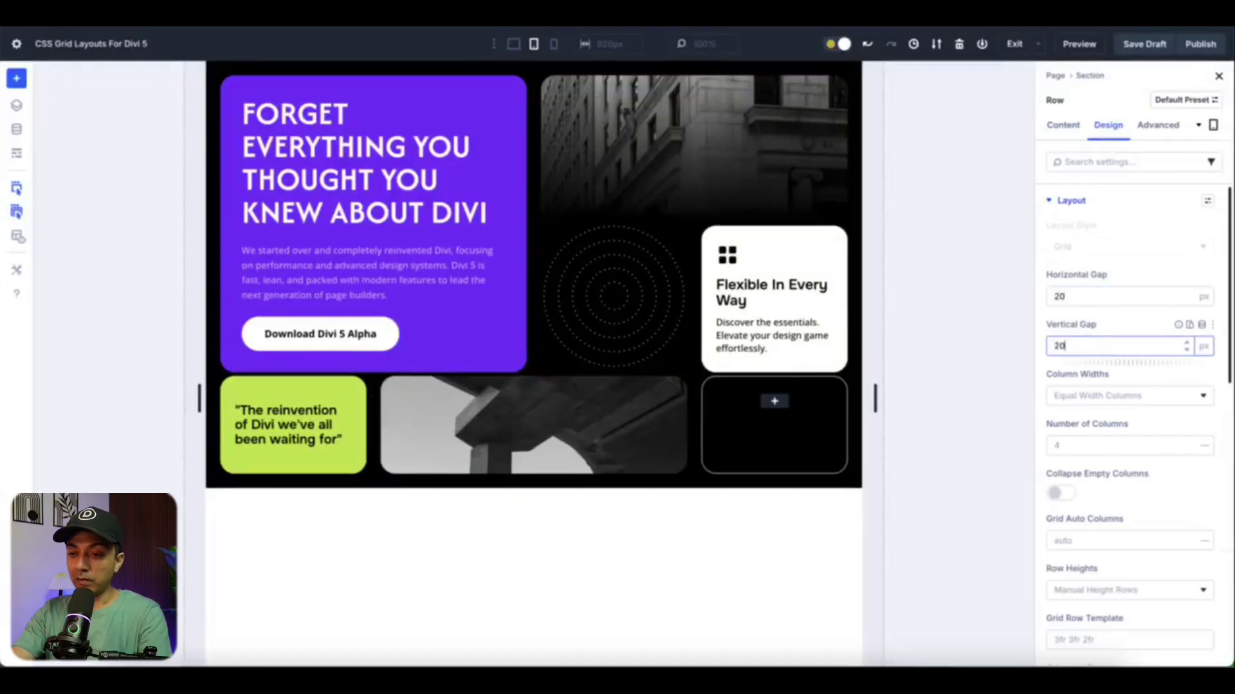
pyautogui.click(1134, 329)
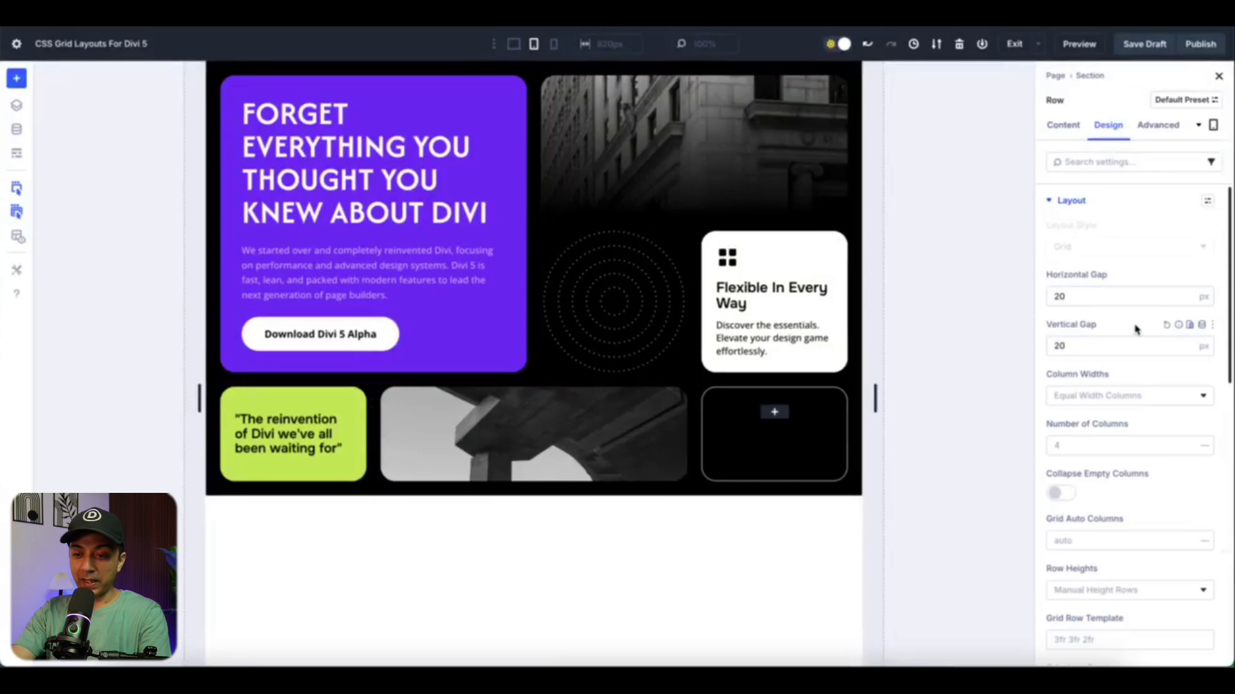
# Make the first (purple) column span all 4 columns at tablet width
pyautogui.click(1046, 126)
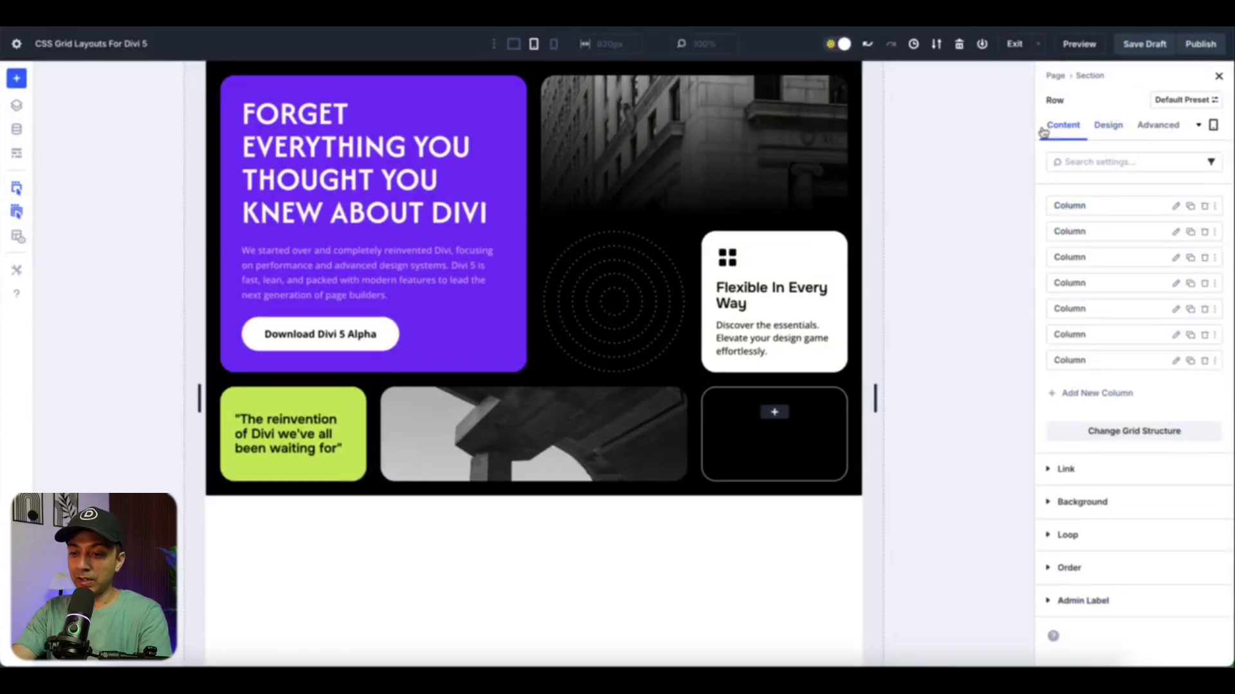
pyautogui.click(1177, 207)
pyautogui.click(1108, 126)
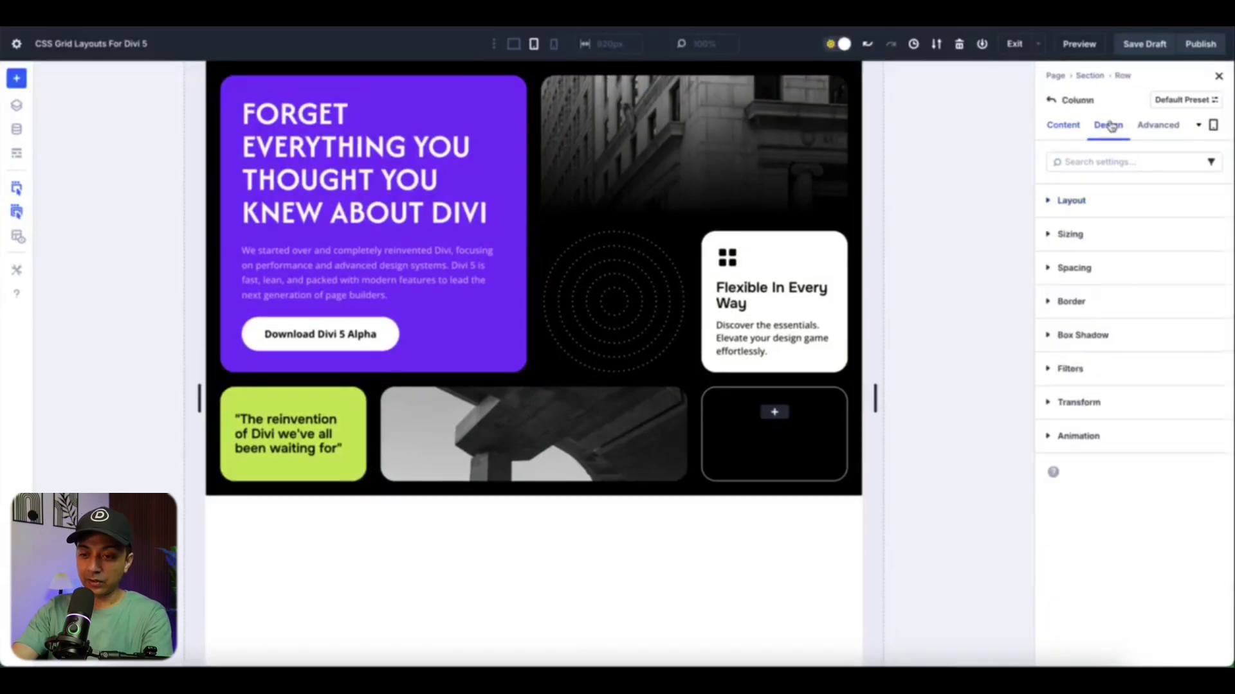
pyautogui.click(1069, 237)
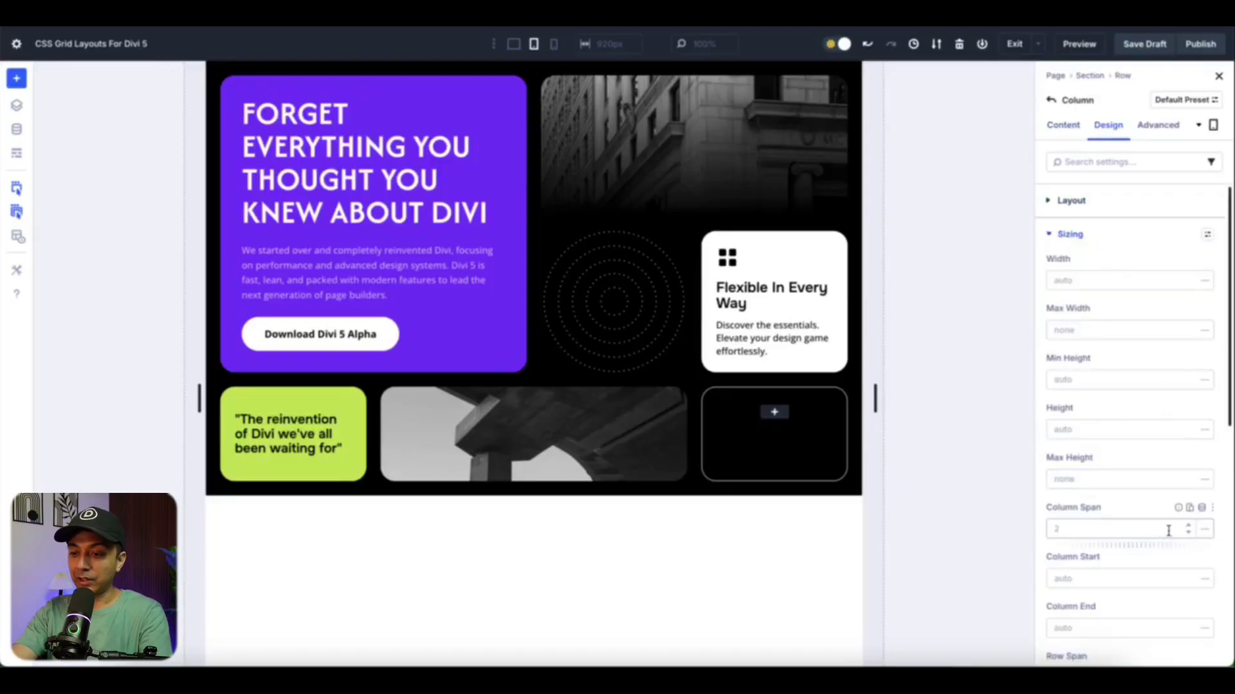
pyautogui.moveTo(1188, 528); pyautogui.dragTo(1229, 524)
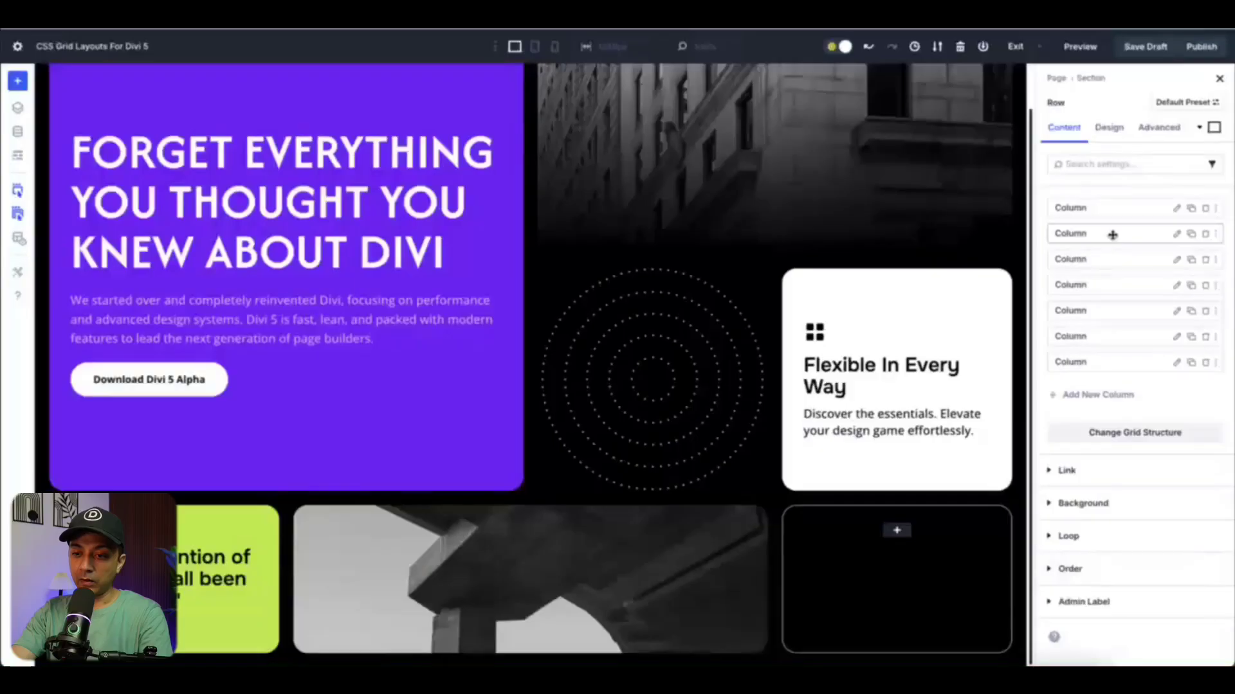
# Move the building photo card before the purple card and delete the empty black card
pyautogui.moveTo(1110, 234); pyautogui.dragTo(1115, 207)
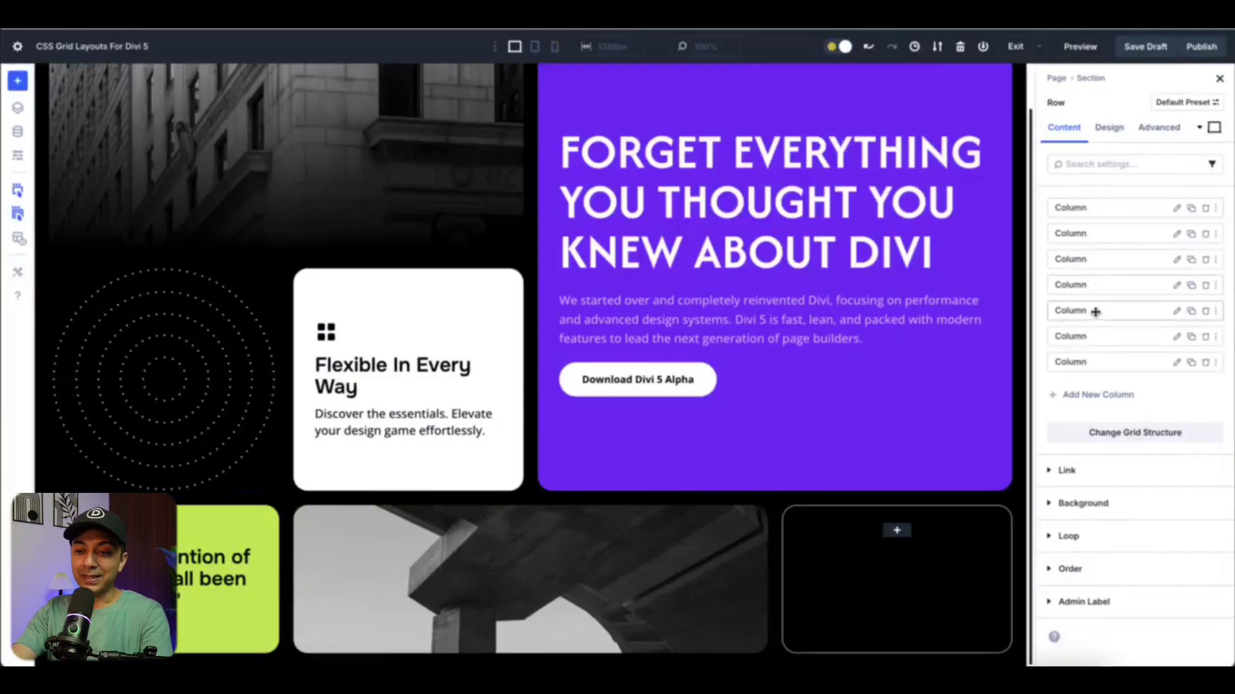
pyautogui.click(1207, 363)
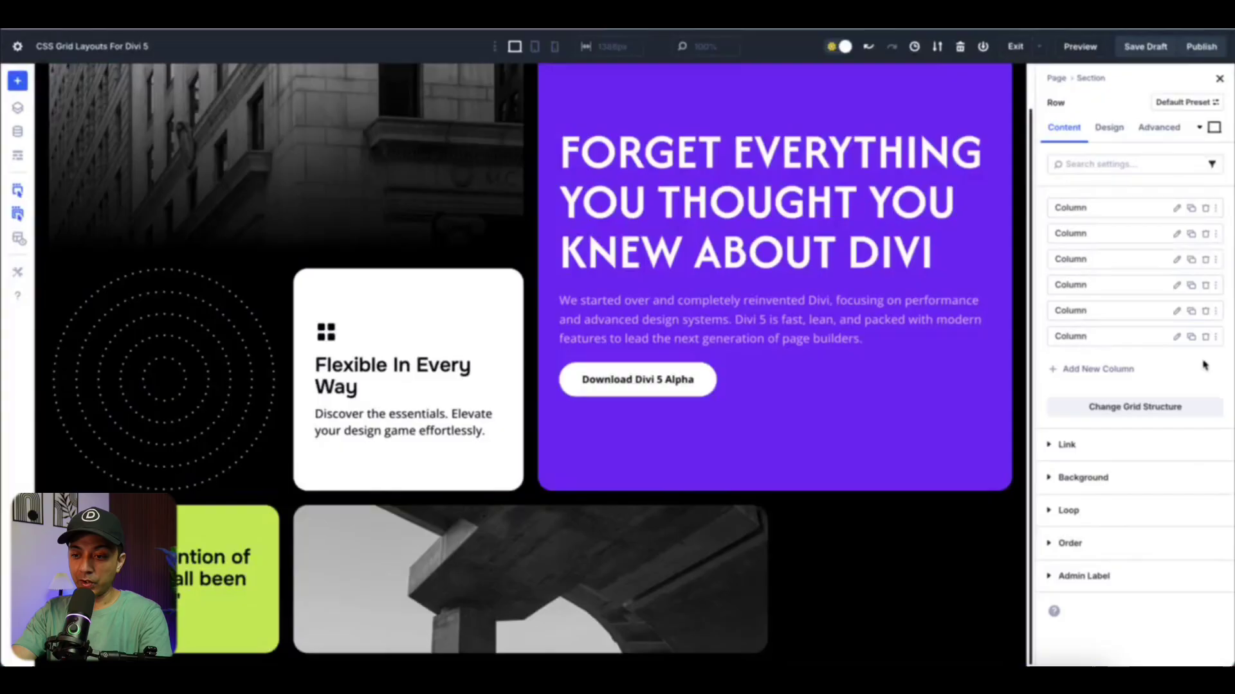
# Open the last column's design sizing options, showing its Column Span of 2
pyautogui.click(1176, 337)
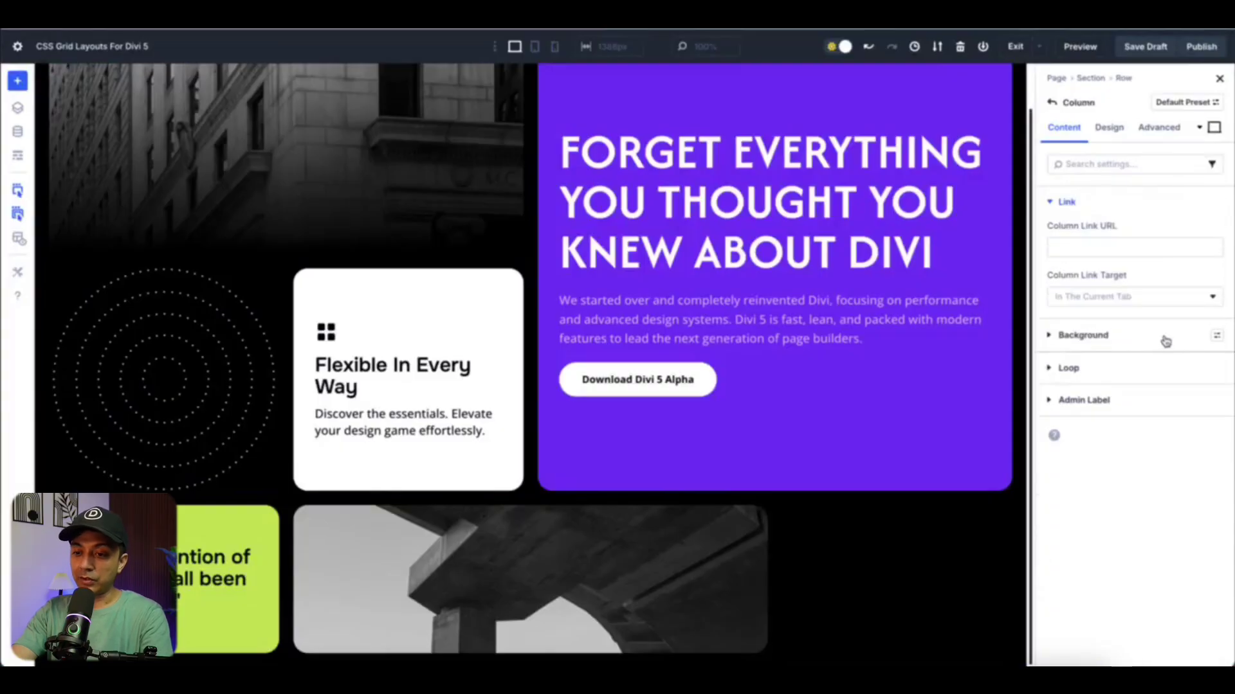
pyautogui.click(1106, 126)
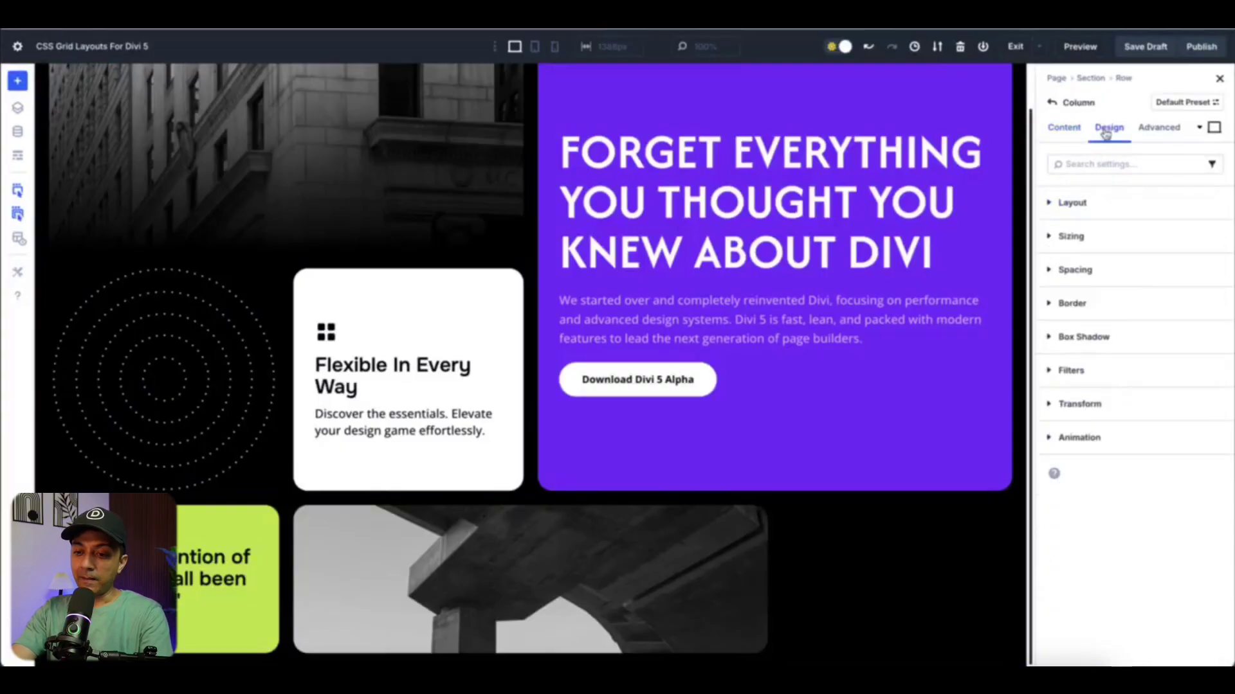
pyautogui.click(1069, 247)
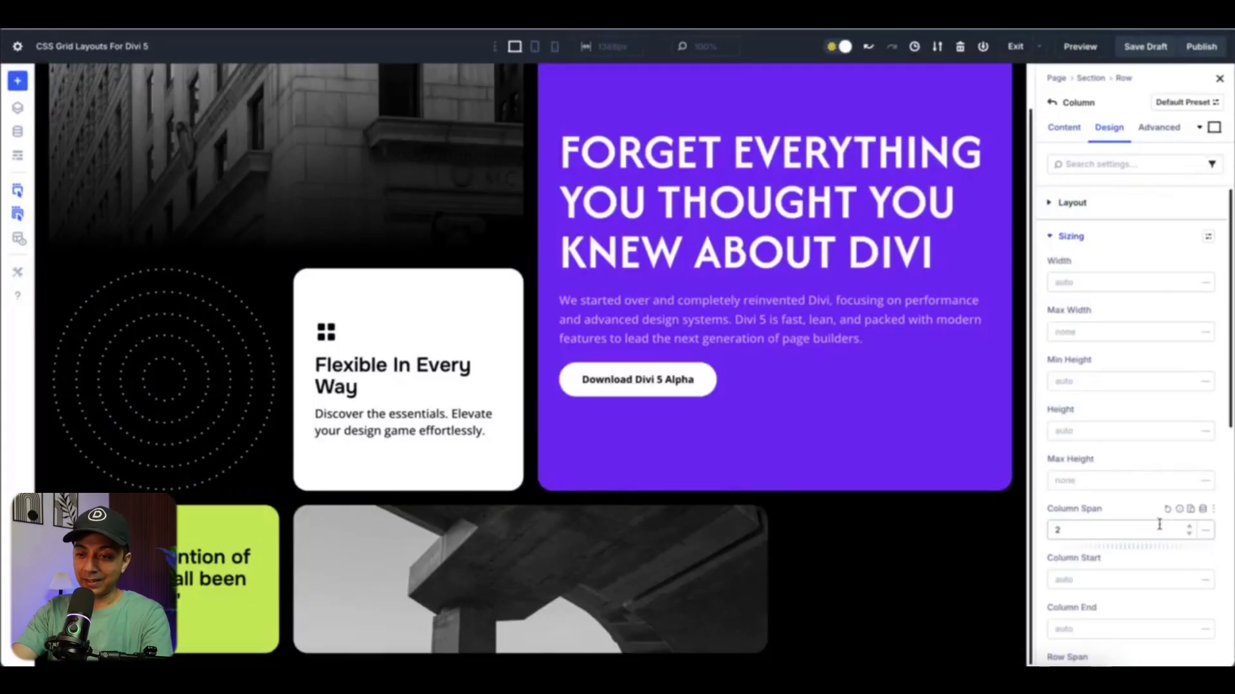